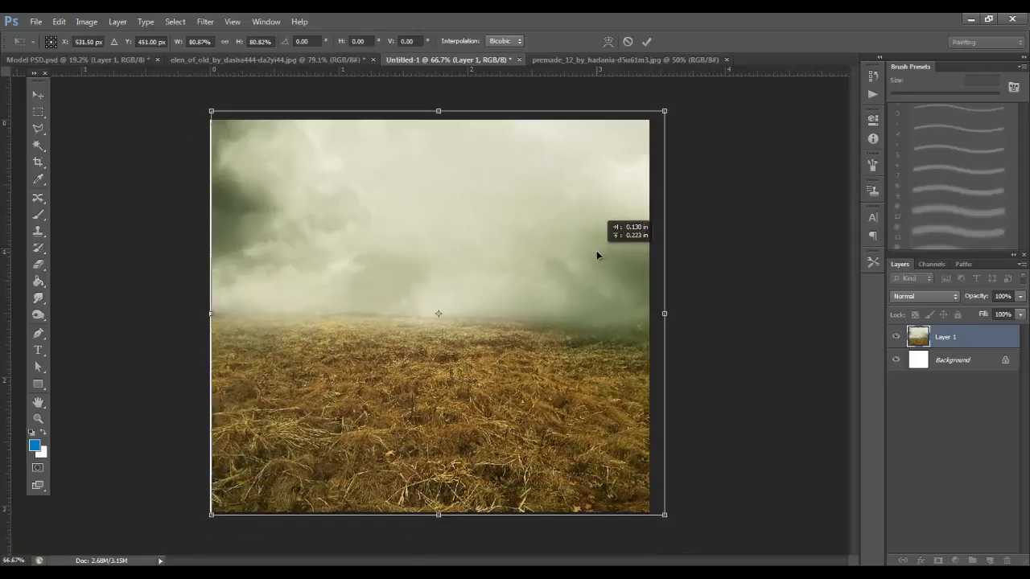
Scale the field background layer to about 79% wide by 78% high so it fits the canvas edges.
{"action": "left_click_drag", "start_coordinate": [205, 117], "coordinate": [209, 120]}
{"action": "left_click_drag", "start_coordinate": [654, 518], "coordinate": [651, 511]}
{"action": "left_click", "coordinate": [647, 41]}
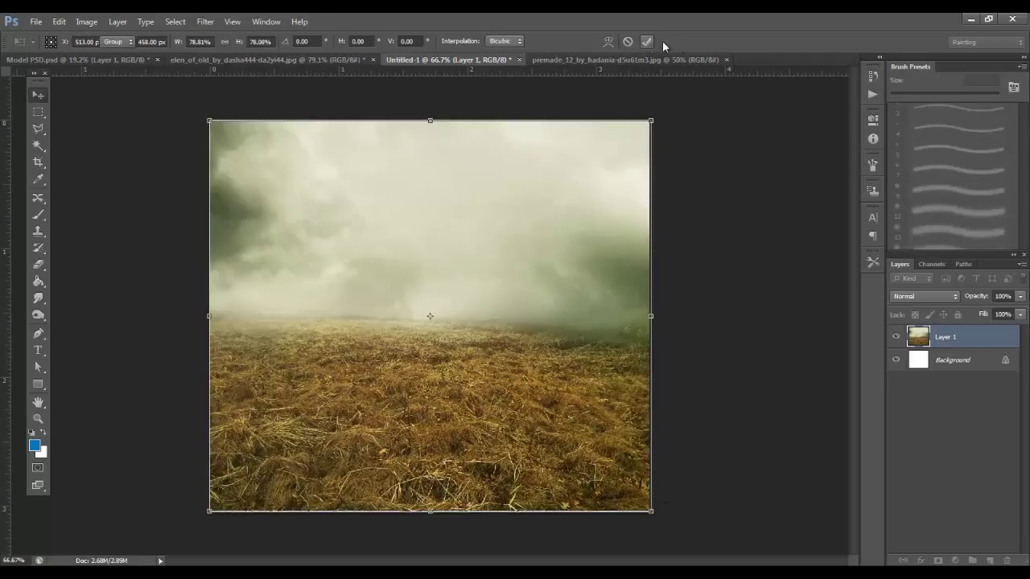
Bring the cut-out of the woman on the sofa from Model PSD.psd into the Untitled-1 composition.
{"action": "left_click", "coordinate": [128, 58]}
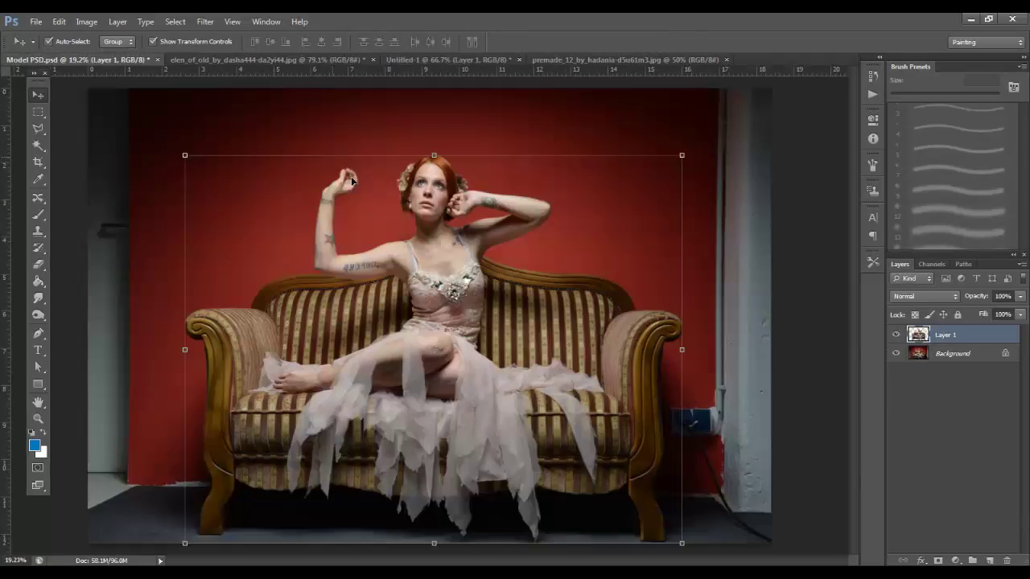
{"action": "left_click", "coordinate": [896, 356]}
{"action": "left_click", "coordinate": [896, 355]}
{"action": "left_click_drag", "start_coordinate": [432, 331], "coordinate": [459, 286]}
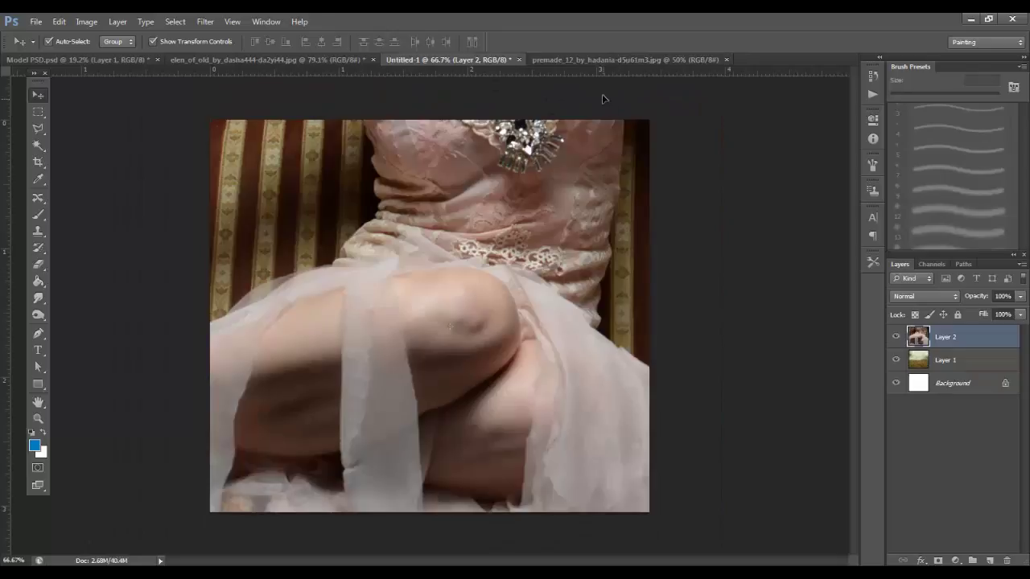
{"action": "left_click_drag", "start_coordinate": [537, 131], "coordinate": [390, 340]}
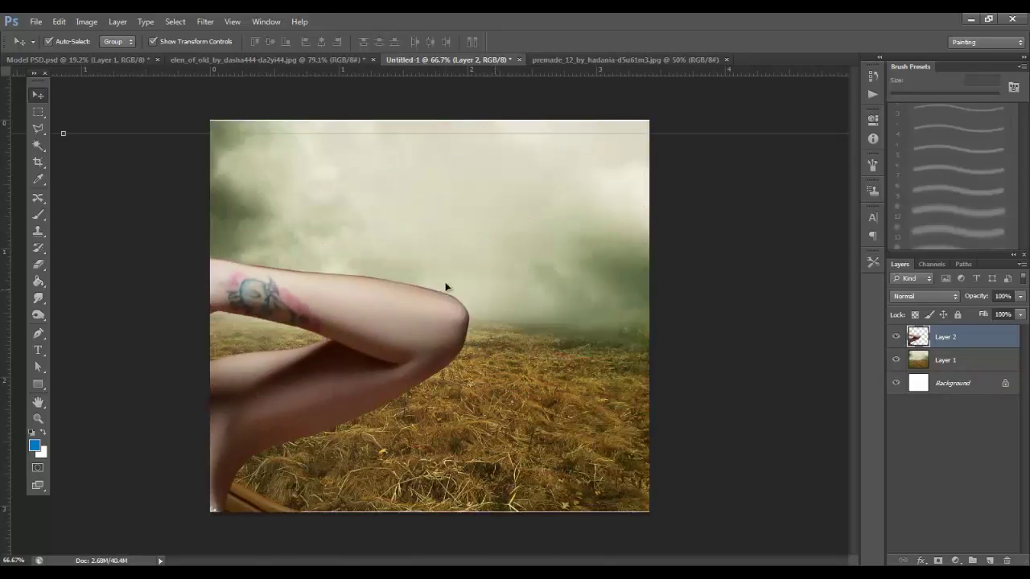
Scale the woman-and-sofa layer proportionally to about 12.5% and place it on the field near the canvas's horizontal centre.
{"action": "left_click", "coordinate": [58, 22]}
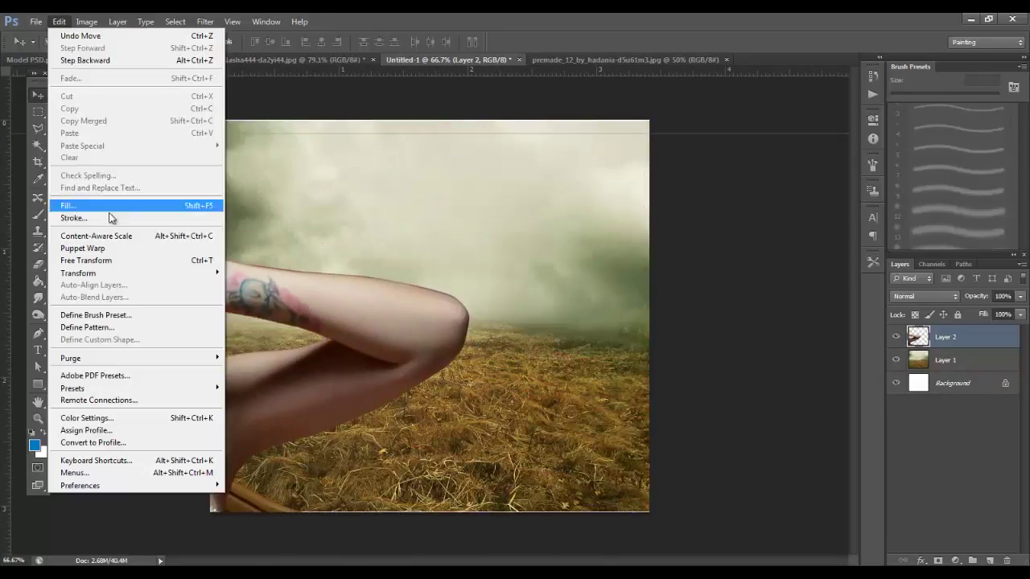
{"action": "left_click", "coordinate": [169, 260]}
{"action": "key", "text": "ctrl+minus"}
{"action": "key", "text": "ctrl+minus"}
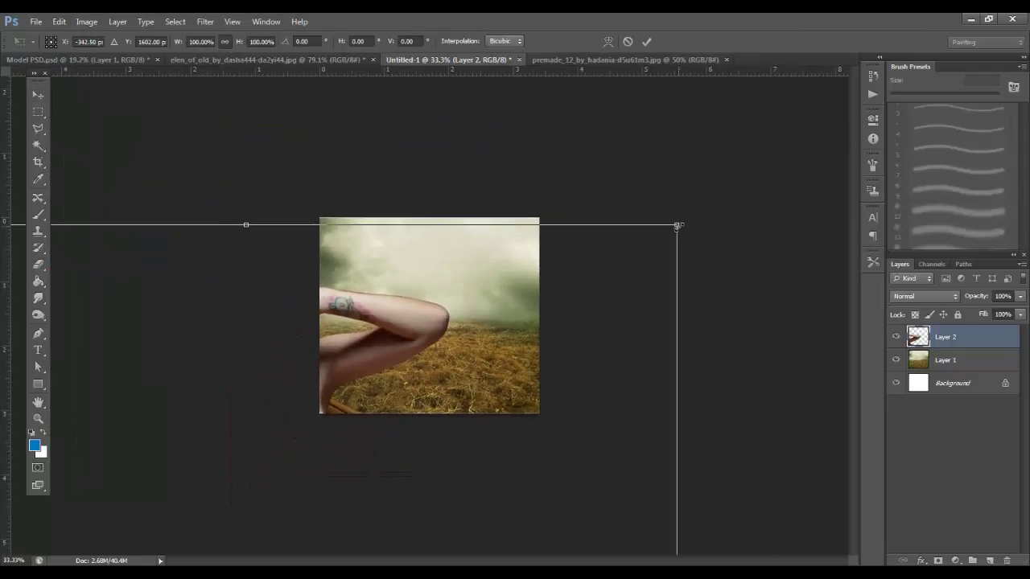
{"action": "left_click_drag", "start_coordinate": [678, 226], "coordinate": [635, 185]}
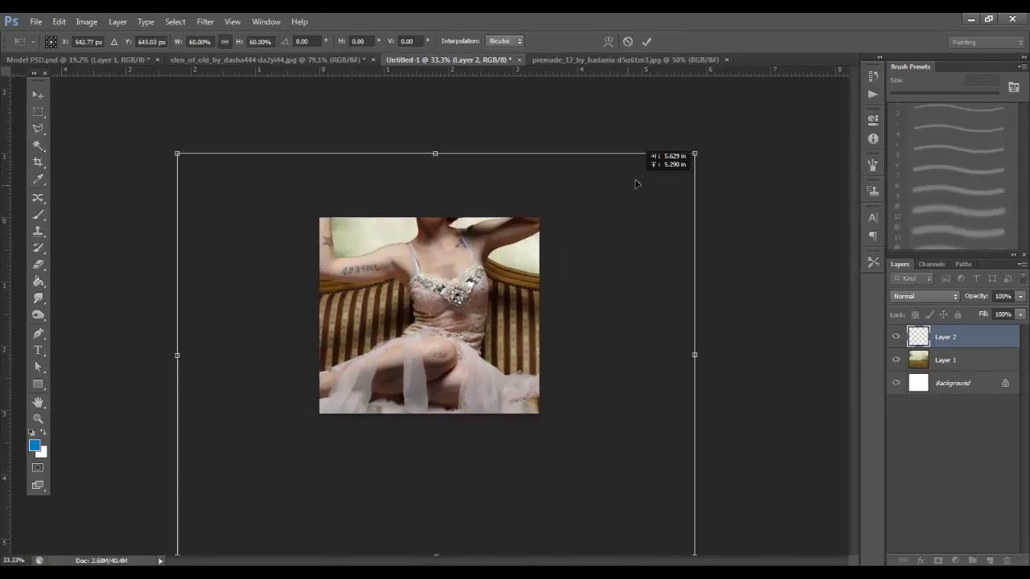
{"action": "left_click_drag", "start_coordinate": [694, 152], "coordinate": [471, 347]}
{"action": "left_click_drag", "start_coordinate": [489, 304], "coordinate": [481, 313]}
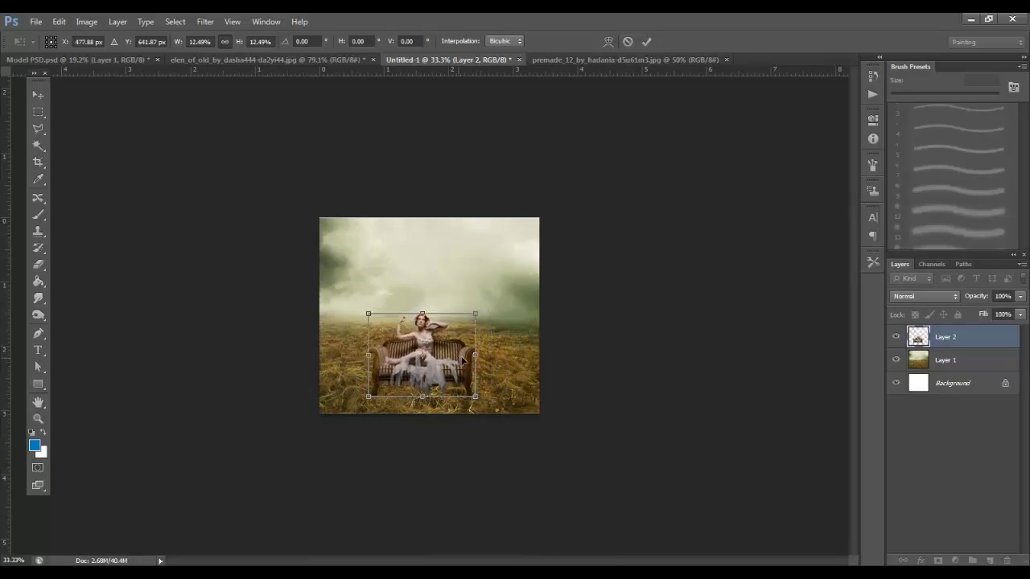
{"action": "left_click_drag", "start_coordinate": [462, 359], "coordinate": [466, 366]}
{"action": "left_click", "coordinate": [648, 41]}
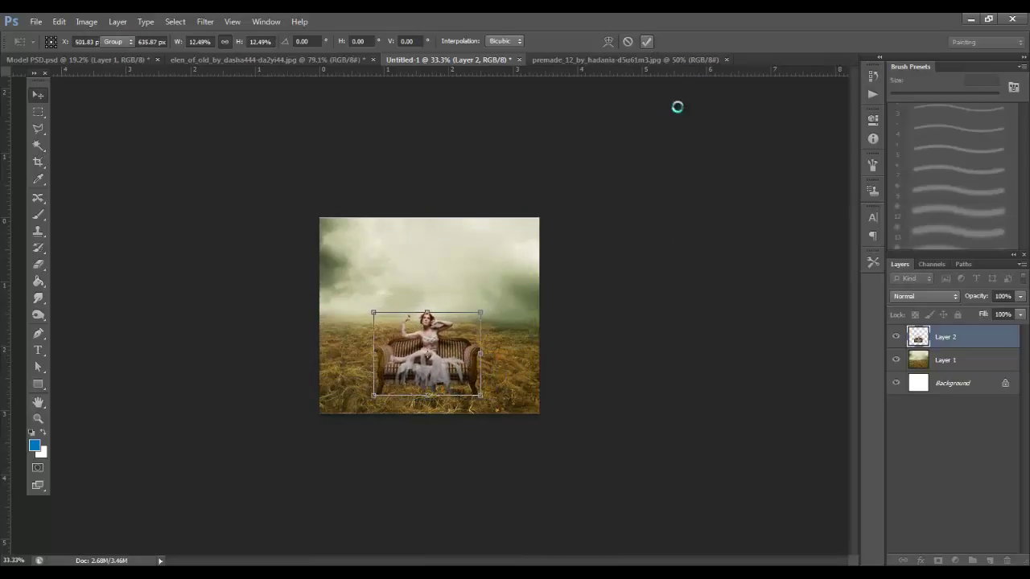
Shrink the woman-and-sofa layer to about 91% wide by 92% high and center it horizontally in the lower field.
{"action": "left_click", "coordinate": [232, 22]}
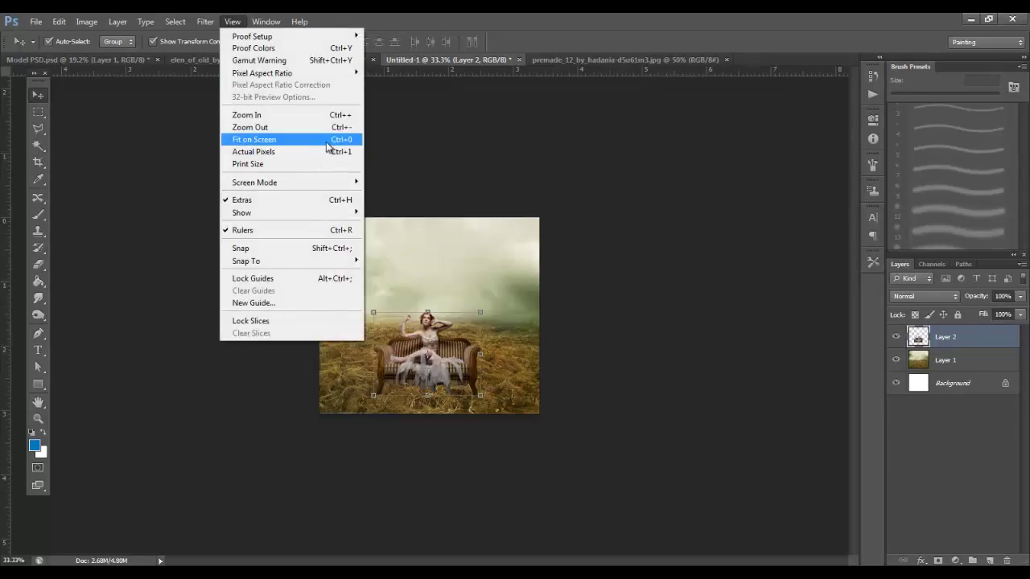
{"action": "left_click", "coordinate": [320, 138]}
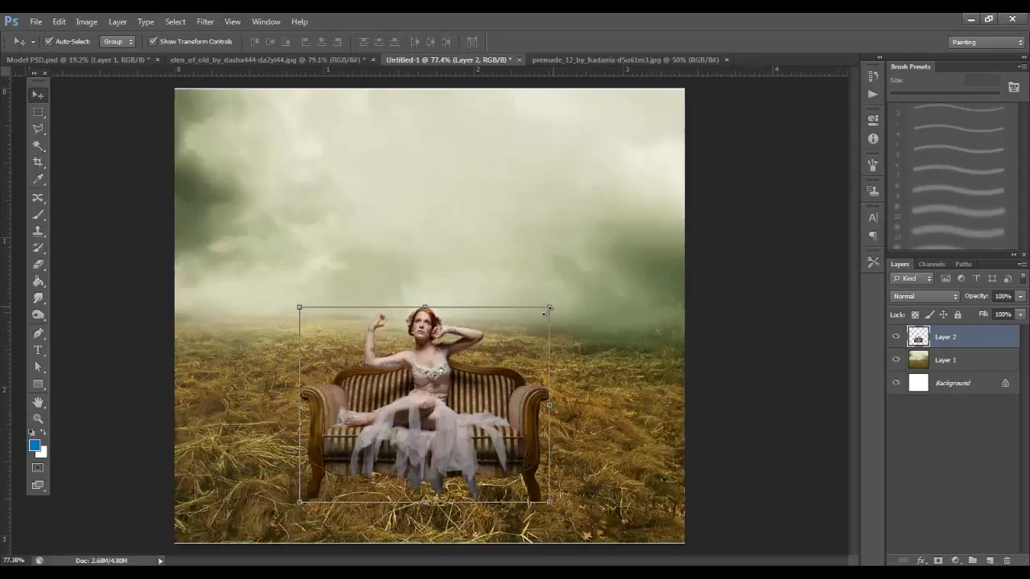
{"action": "left_click_drag", "start_coordinate": [548, 306], "coordinate": [527, 322]}
{"action": "left_click_drag", "start_coordinate": [459, 393], "coordinate": [472, 388]}
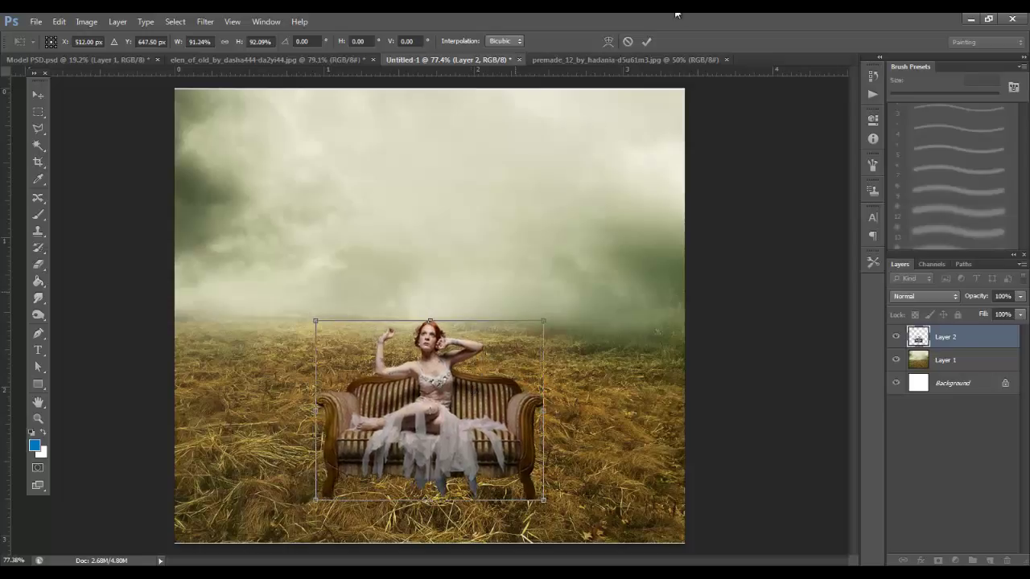
{"action": "left_click", "coordinate": [646, 42]}
Open texture_121_by_sirius_sdz.jpg and bring the texture into the Untitled-1 composition above the woman-and-sofa layer.
{"action": "left_click", "coordinate": [35, 22]}
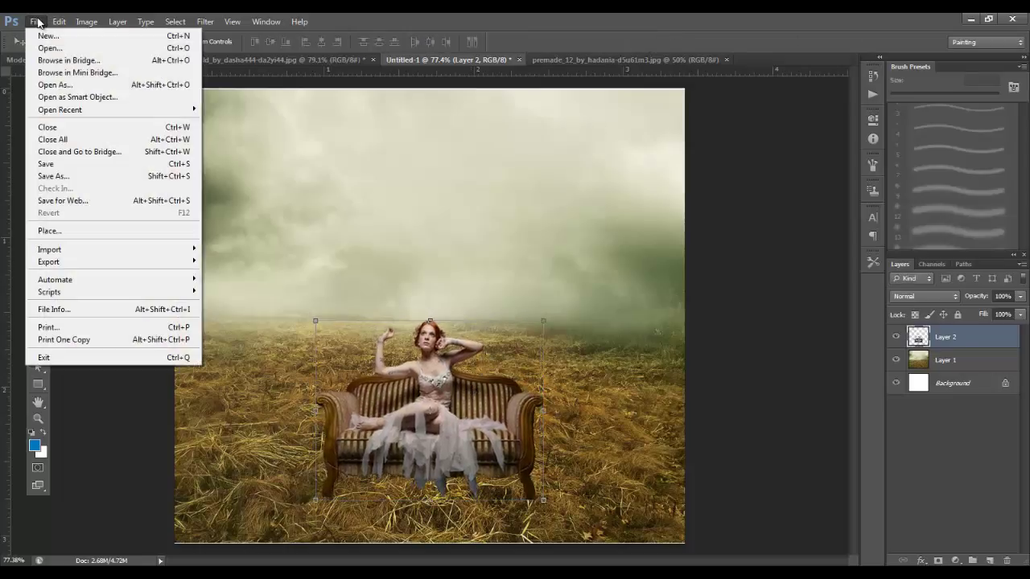
{"action": "left_click", "coordinate": [71, 47]}
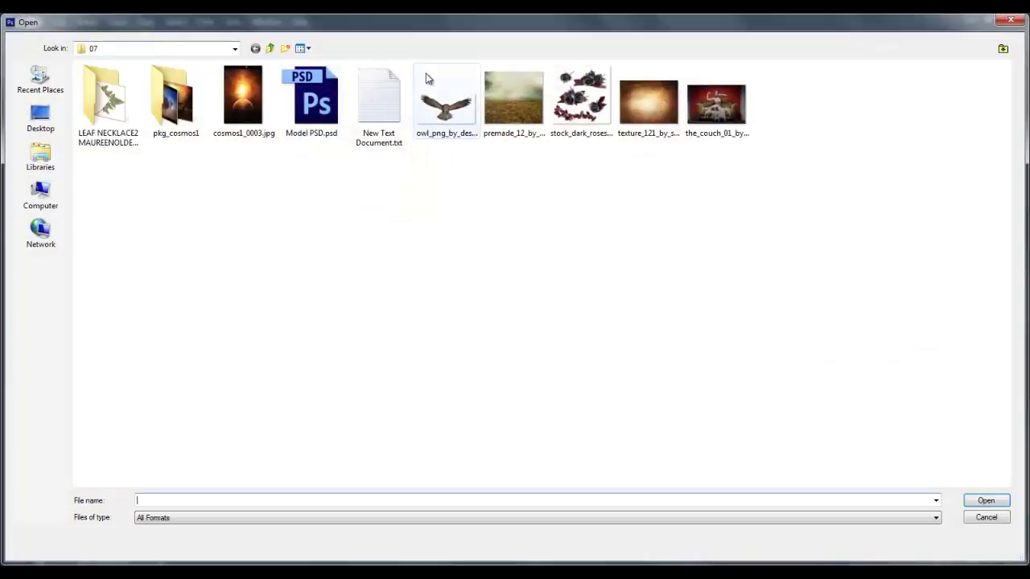
{"action": "double_click", "coordinate": [648, 103]}
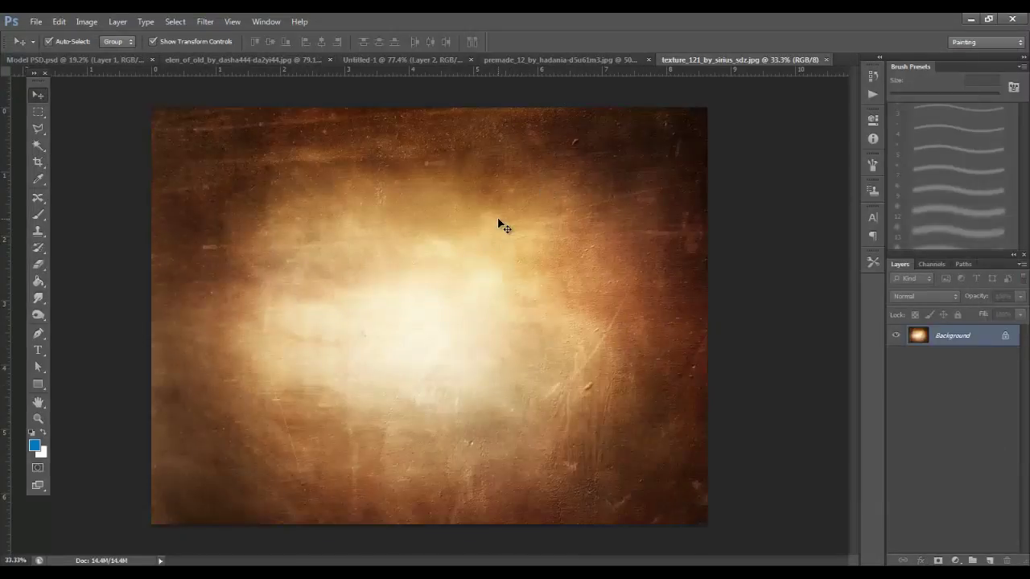
{"action": "left_click_drag", "start_coordinate": [648, 89], "coordinate": [445, 258]}
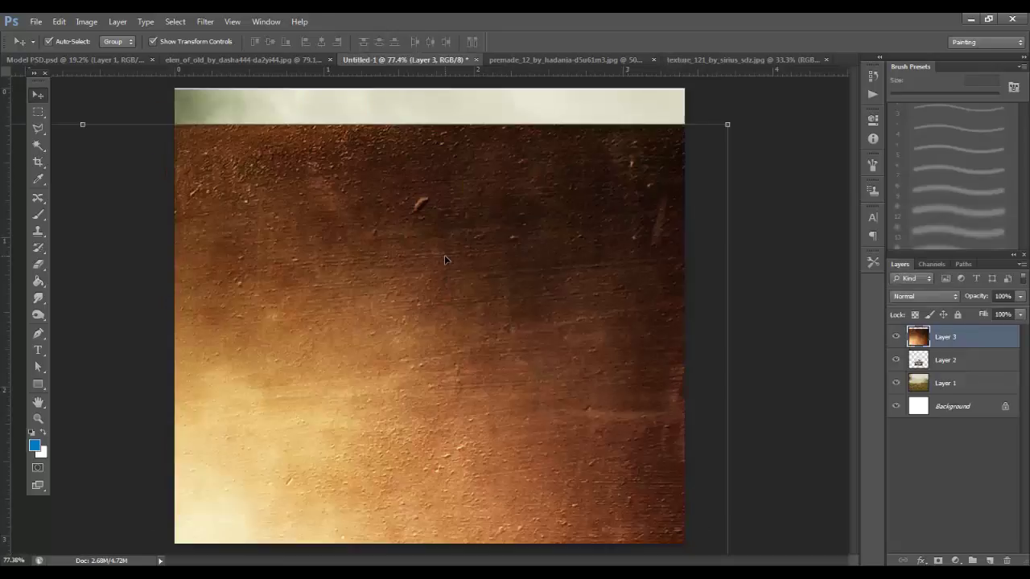
Scale the texture layer to about 43% wide by 46% high and rotate it 90°.
{"action": "mouse_move", "coordinate": [727, 126]}
{"action": "left_click_drag", "start_coordinate": [726, 125], "coordinate": [678, 172]}
{"action": "left_click_drag", "start_coordinate": [576, 256], "coordinate": [620, 174]}
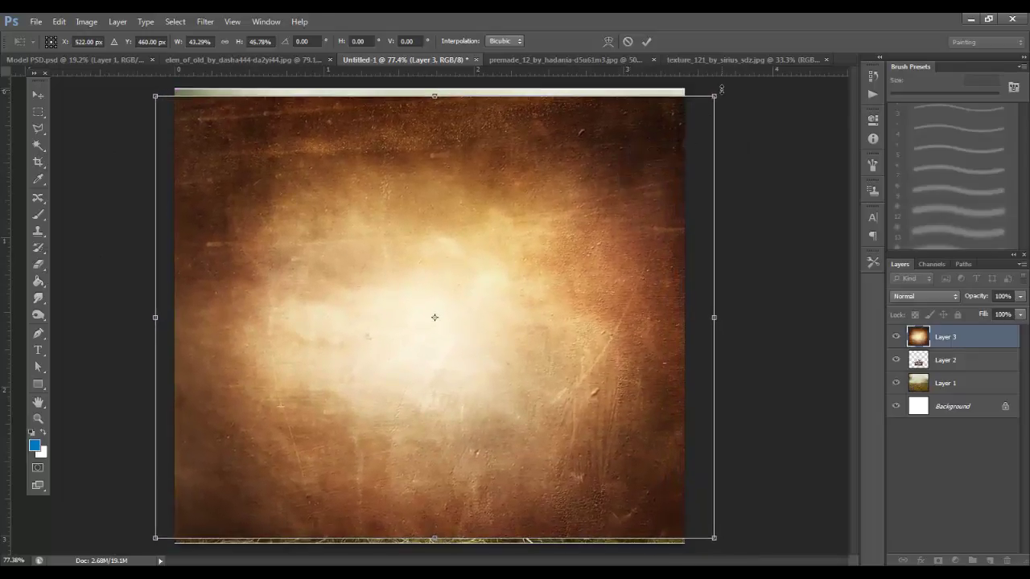
{"action": "left_click", "coordinate": [588, 225]}
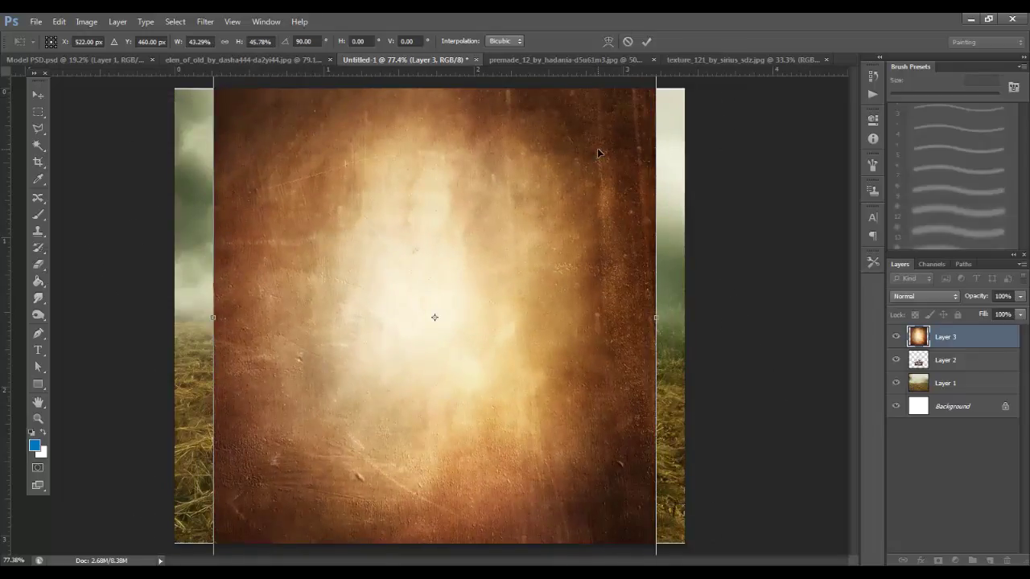
Stretch the rotated texture's edges so it covers the whole canvas on all four sides.
{"action": "key", "text": "ctrl+minus"}
{"action": "left_click_drag", "start_coordinate": [433, 78], "coordinate": [433, 117]}
{"action": "left_click_drag", "start_coordinate": [431, 166], "coordinate": [435, 119]}
{"action": "left_click_drag", "start_coordinate": [437, 525], "coordinate": [435, 512]}
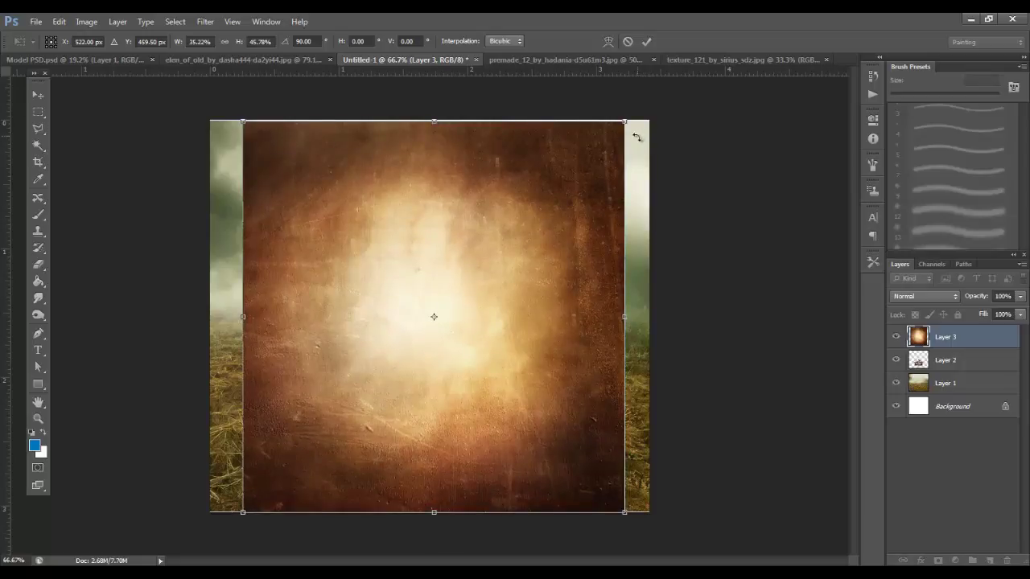
{"action": "left_click_drag", "start_coordinate": [623, 316], "coordinate": [652, 316]}
{"action": "left_click_drag", "start_coordinate": [216, 319], "coordinate": [208, 317]}
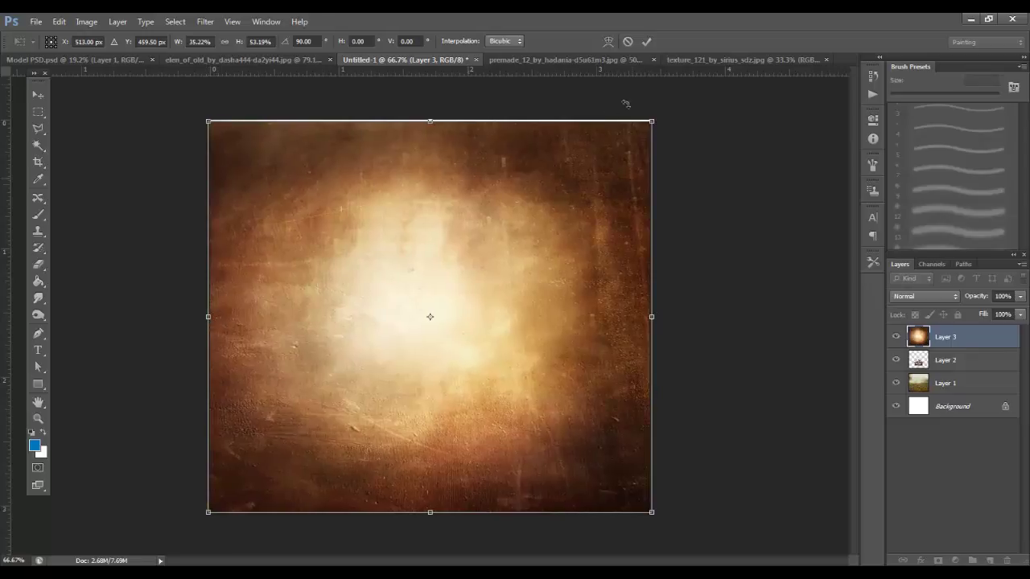
{"action": "left_click", "coordinate": [646, 42]}
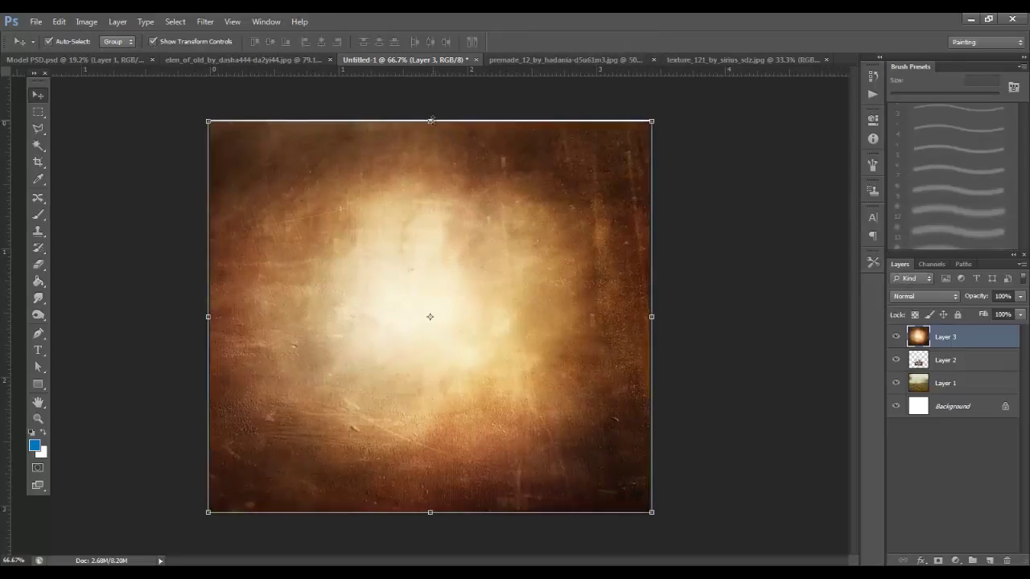
{"action": "key", "text": "ctrl+t"}
{"action": "left_click_drag", "start_coordinate": [430, 120], "coordinate": [431, 119]}
{"action": "left_click", "coordinate": [647, 42]}
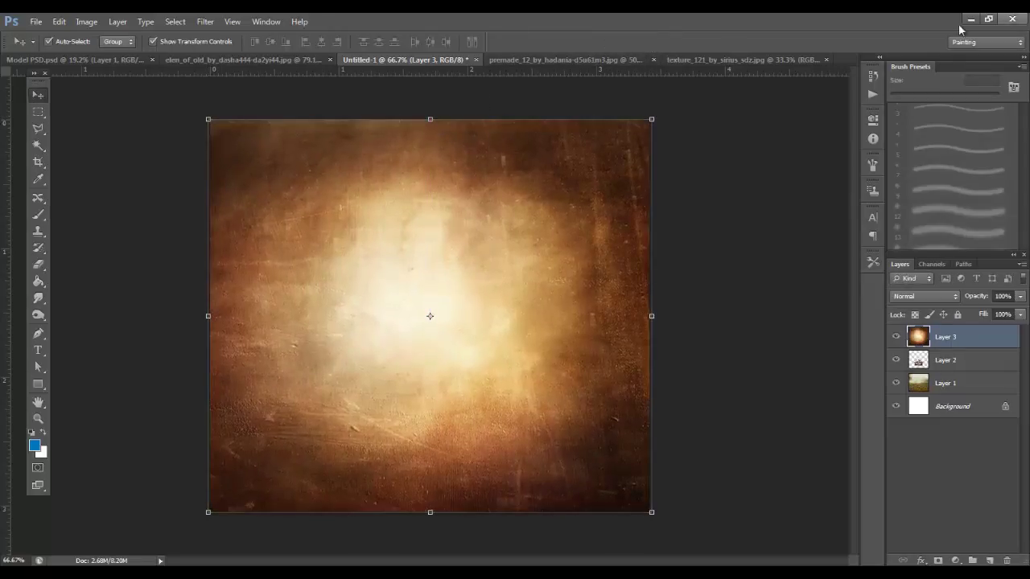
Set the texture layer's blending mode to Overlay and extend its lower edge slightly to about 100.2% height.
{"action": "left_click", "coordinate": [907, 298]}
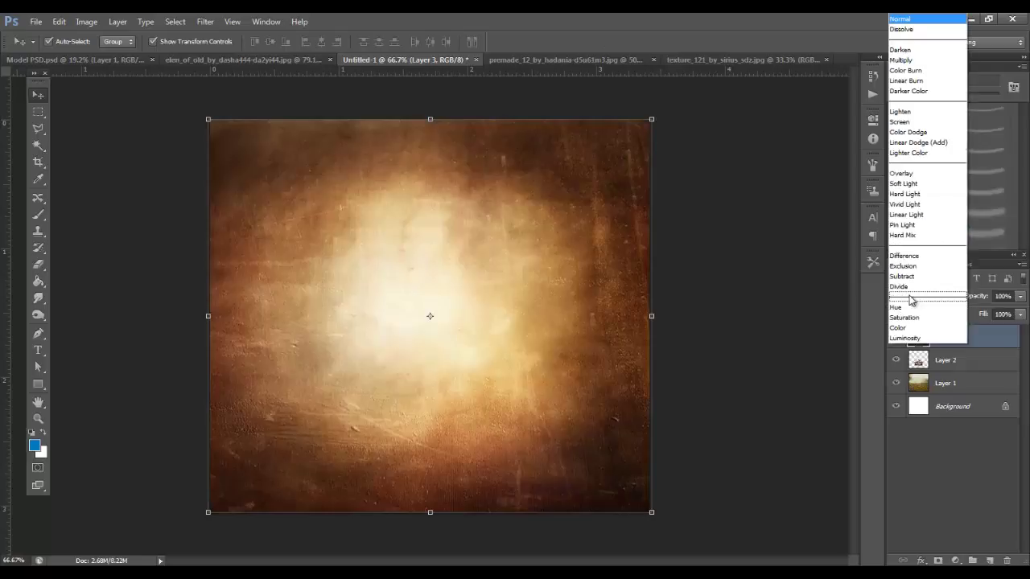
{"action": "left_click", "coordinate": [901, 177]}
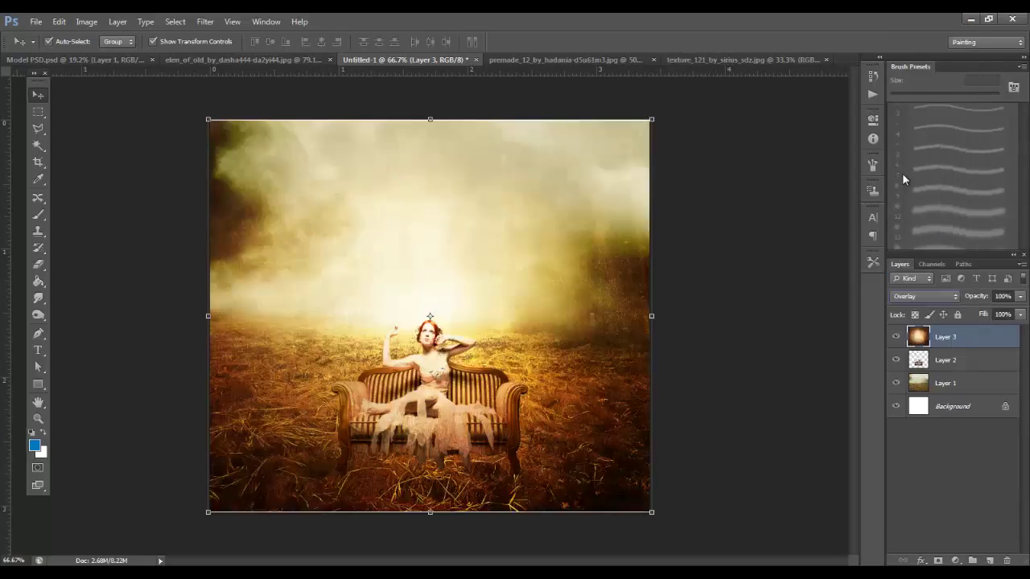
{"action": "key", "text": "ctrl+t"}
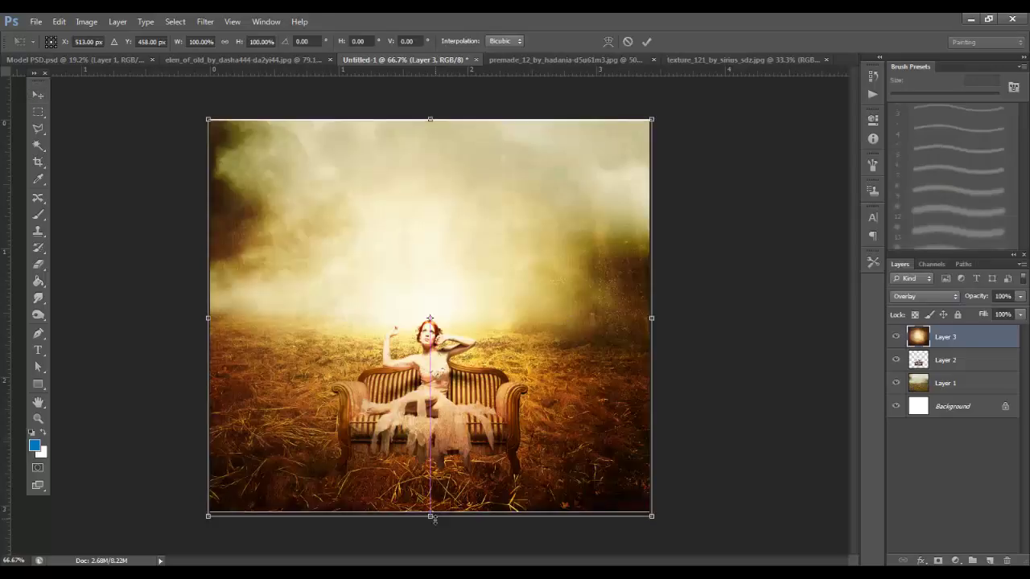
{"action": "left_click_drag", "start_coordinate": [439, 512], "coordinate": [440, 515]}
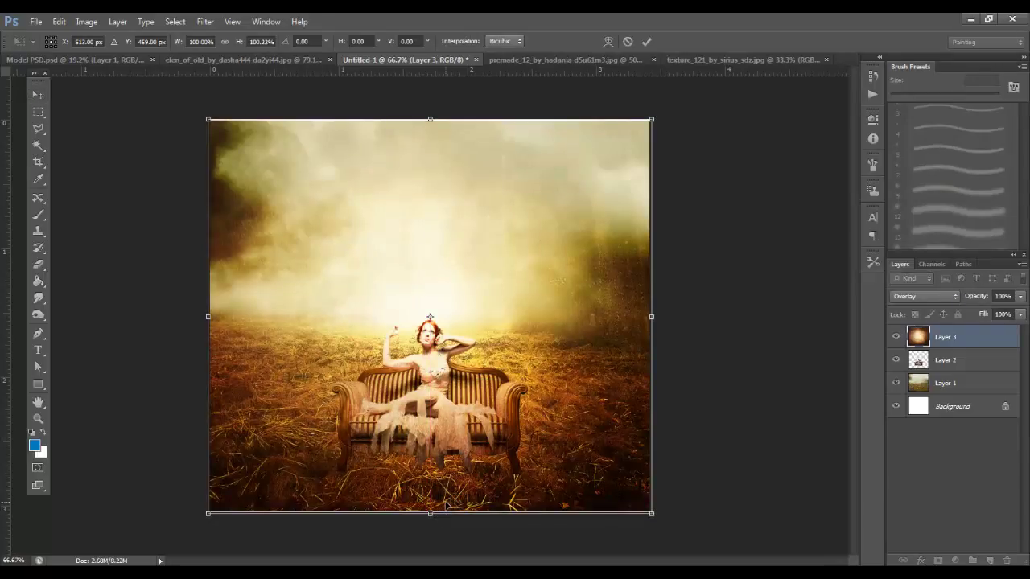
{"action": "key", "text": "Return"}
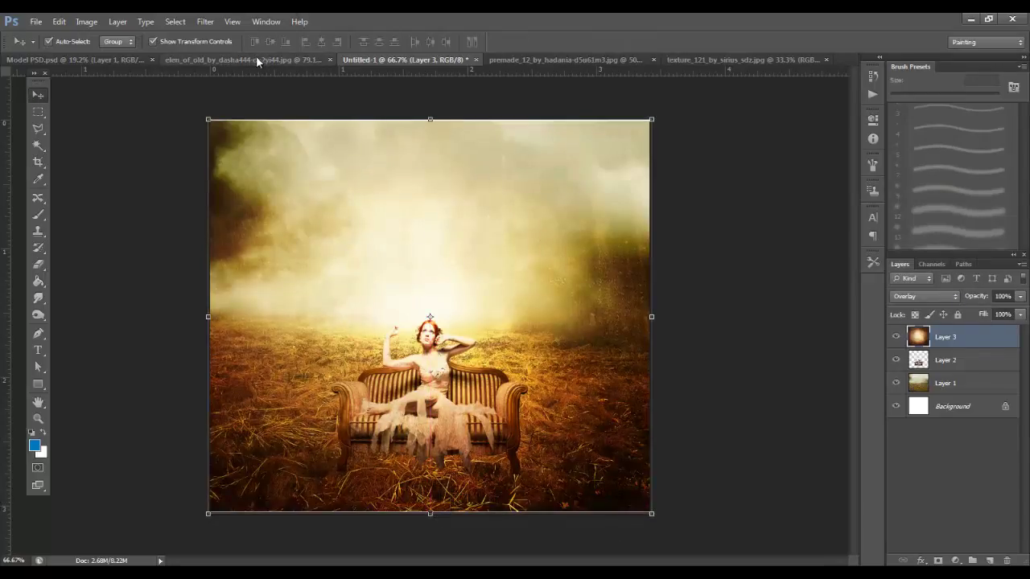
Open the image cosmos1_0003.jpg from the project folder.
{"action": "left_click", "coordinate": [35, 22]}
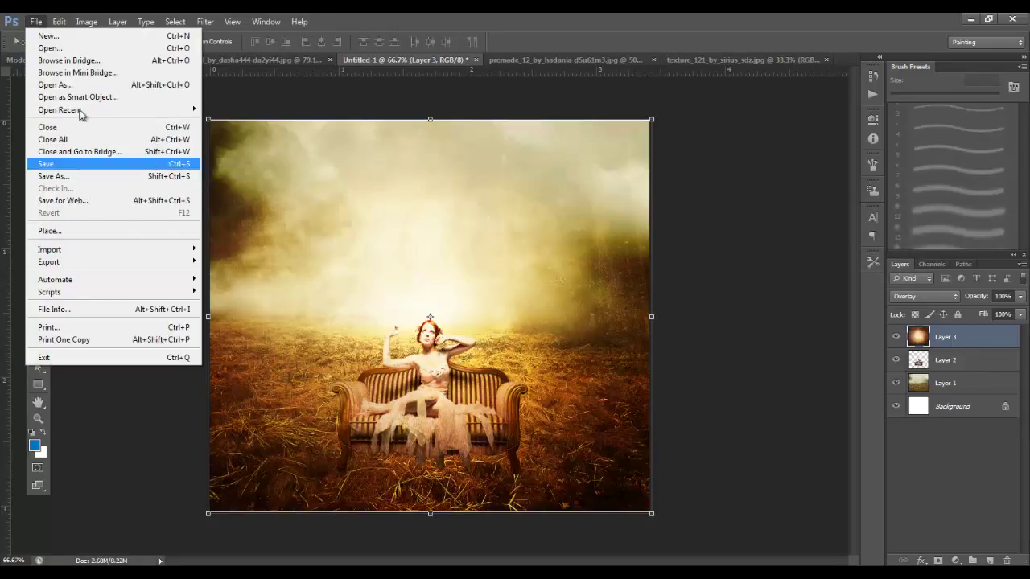
{"action": "left_click", "coordinate": [50, 47]}
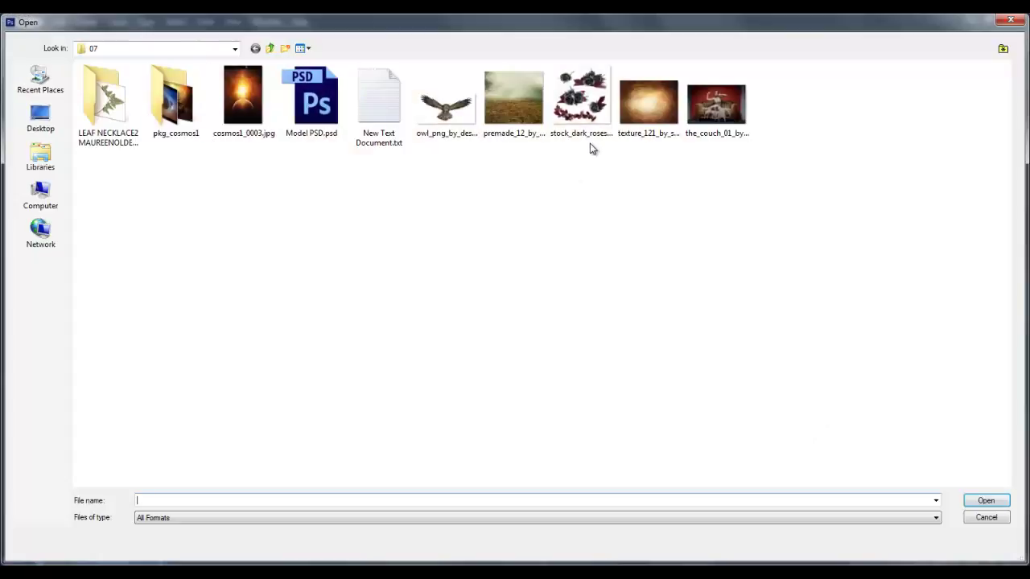
{"action": "left_click", "coordinate": [258, 95]}
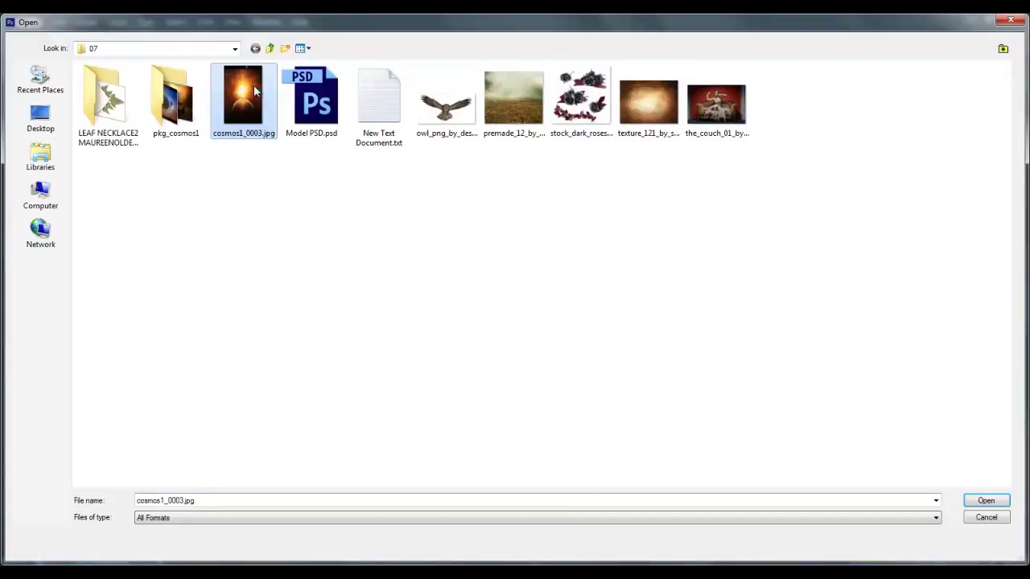
{"action": "double_click", "coordinate": [255, 91]}
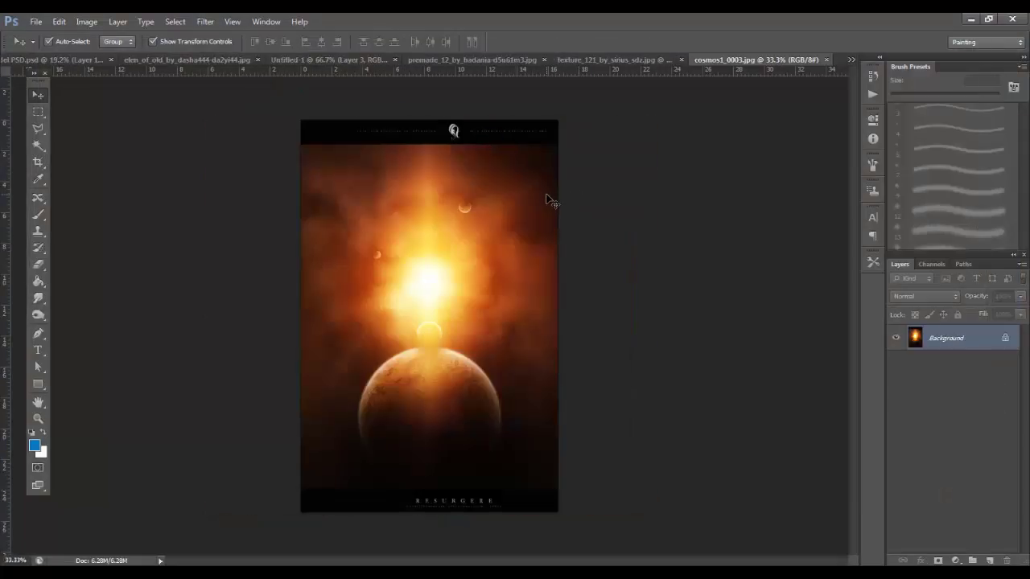
Select the glowing upper area of the cosmos image above the large planet and bring it into the Untitled-1 composition.
{"action": "left_click", "coordinate": [38, 111]}
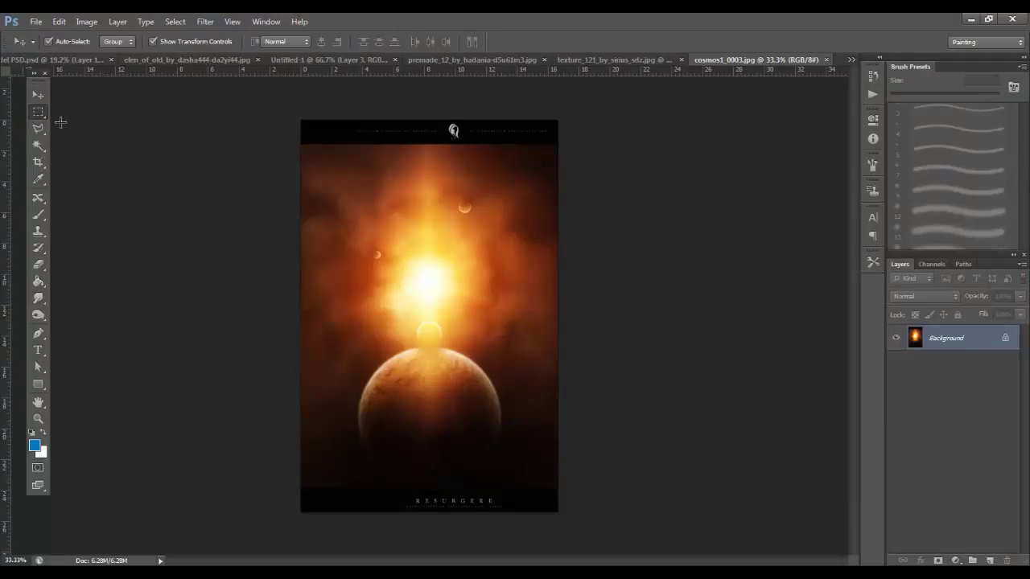
{"action": "left_click_drag", "start_coordinate": [300, 150], "coordinate": [563, 349]}
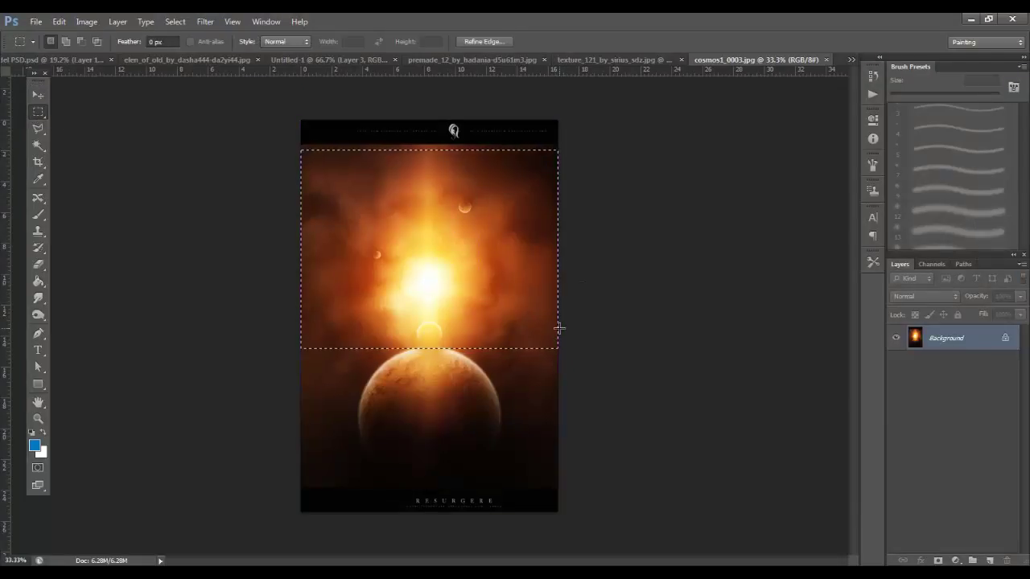
{"action": "left_click", "coordinate": [38, 94]}
{"action": "left_click_drag", "start_coordinate": [344, 181], "coordinate": [469, 244]}
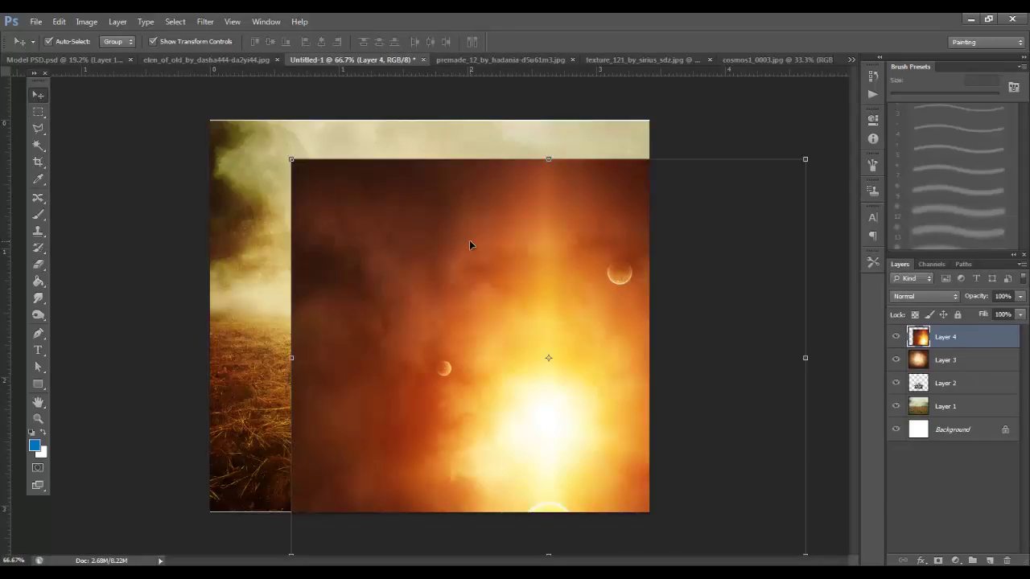
Flip the cosmos layer upside down, shrink it to about 65% width and align it with the canvas's upper-left corner.
{"action": "left_click_drag", "start_coordinate": [817, 153], "coordinate": [210, 551]}
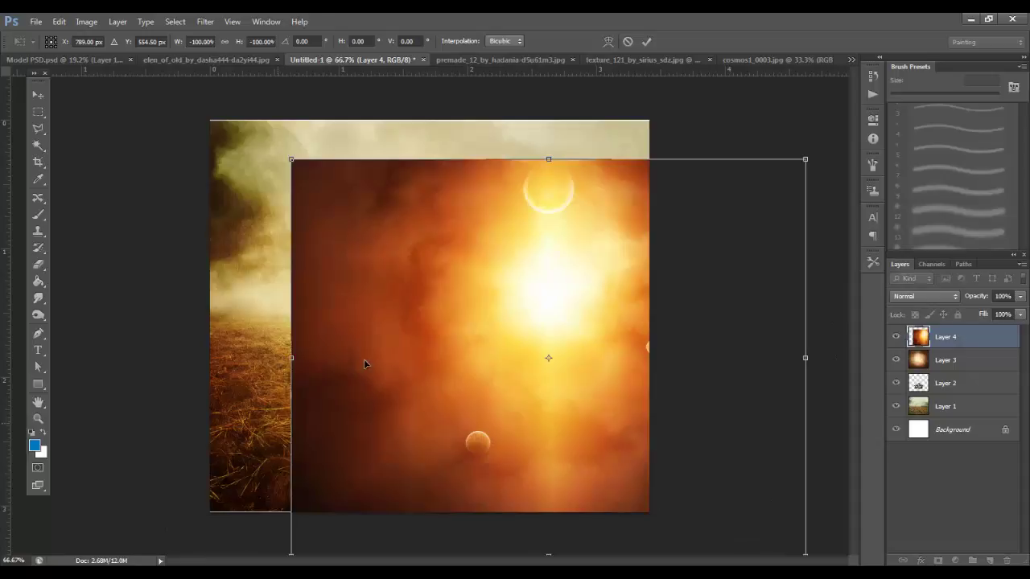
{"action": "left_click_drag", "start_coordinate": [809, 159], "coordinate": [625, 306]}
{"action": "left_click_drag", "start_coordinate": [515, 378], "coordinate": [436, 189]}
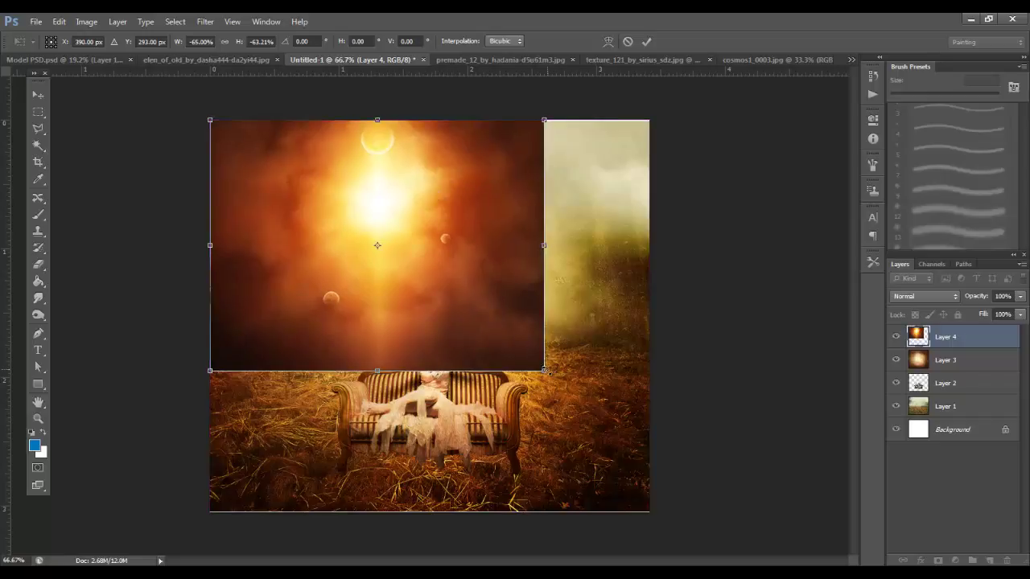
Stretch the flipped cosmos layer so it covers the whole canvas.
{"action": "left_click_drag", "start_coordinate": [545, 372], "coordinate": [642, 484]}
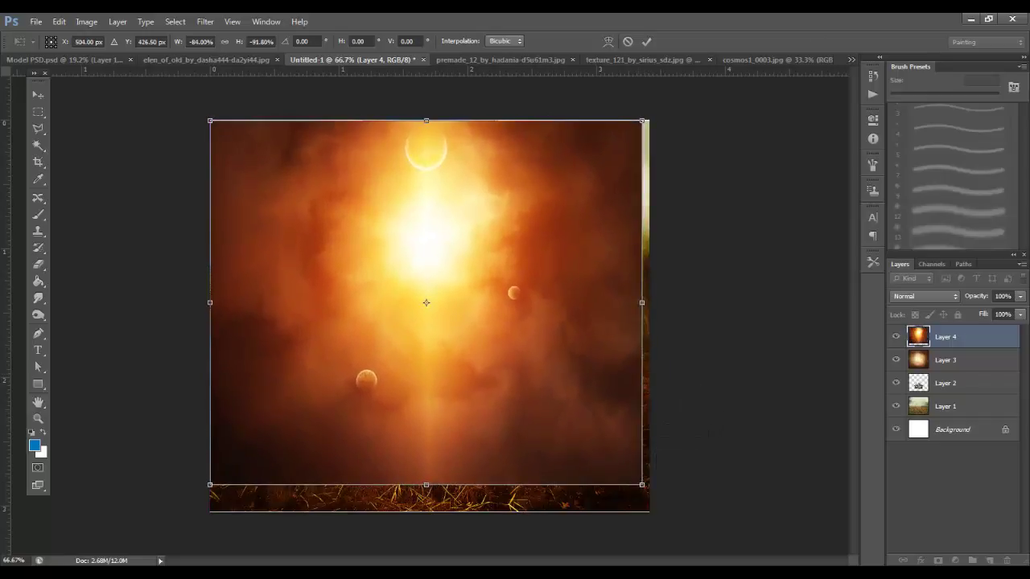
{"action": "left_click_drag", "start_coordinate": [442, 489], "coordinate": [442, 513]}
{"action": "left_click_drag", "start_coordinate": [642, 317], "coordinate": [651, 316]}
{"action": "left_click", "coordinate": [647, 41]}
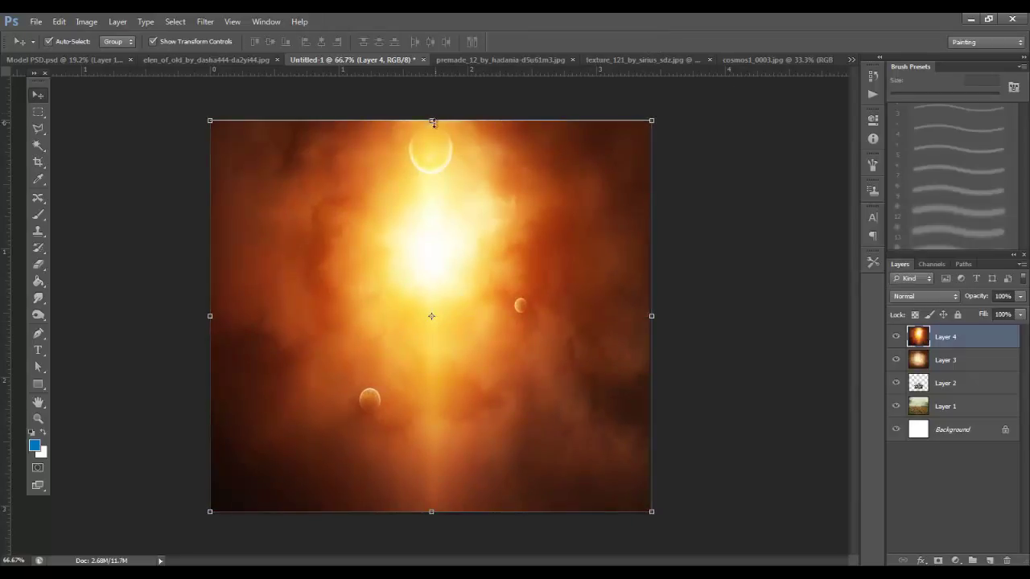
{"action": "left_click_drag", "start_coordinate": [431, 120], "coordinate": [431, 119]}
{"action": "key", "text": "Return"}
{"action": "left_click", "coordinate": [694, 223]}
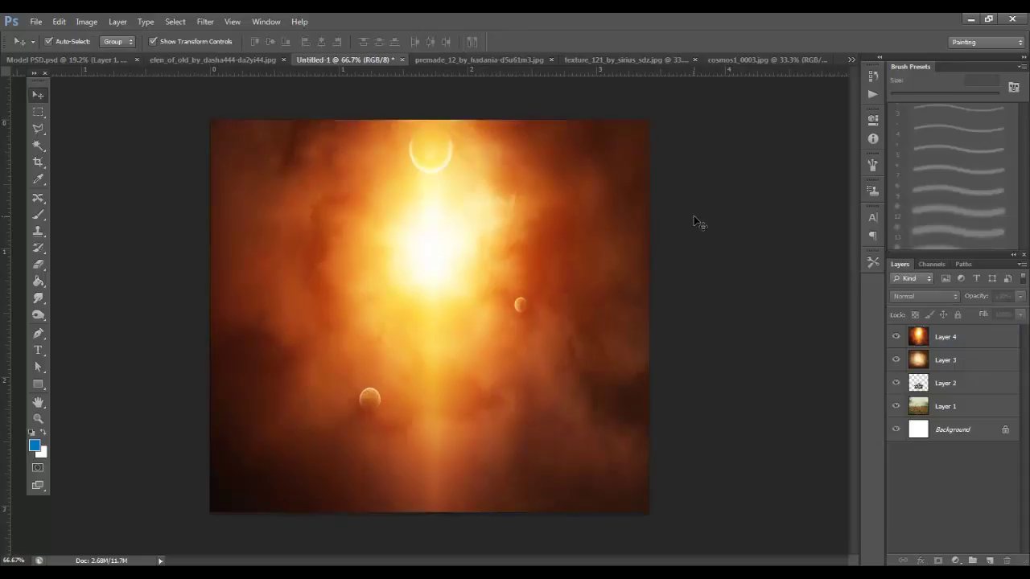
Set the cosmos layer's blending mode to Overlay and its opacity to 74%.
{"action": "left_click", "coordinate": [504, 232]}
{"action": "left_click", "coordinate": [927, 300]}
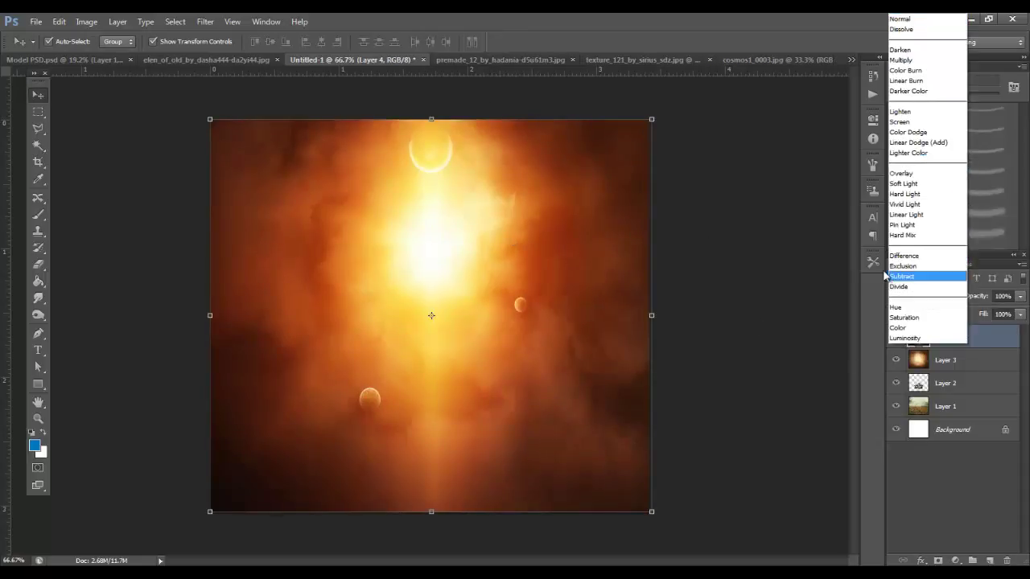
{"action": "left_click", "coordinate": [910, 178]}
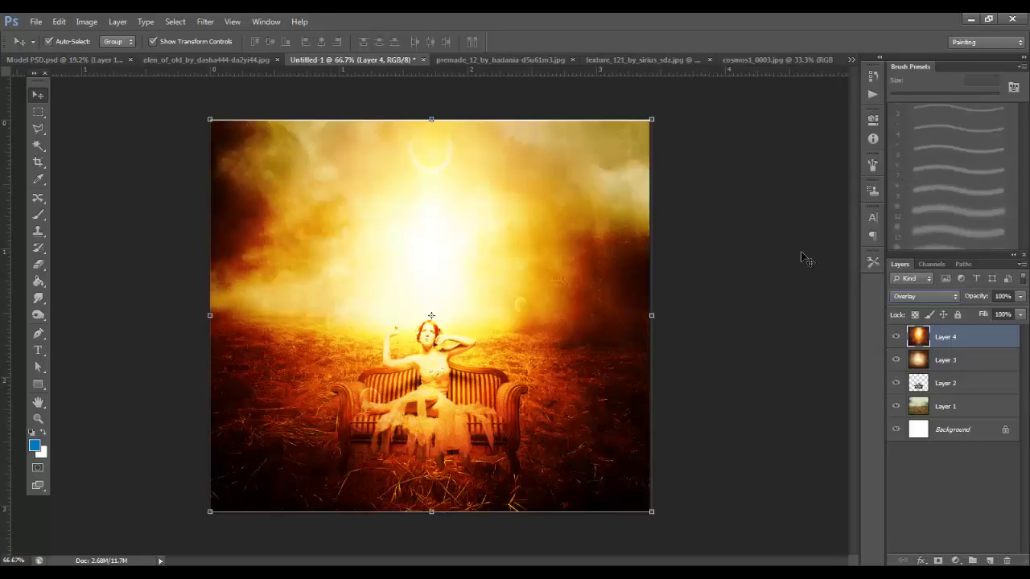
{"action": "left_click", "coordinate": [1020, 297]}
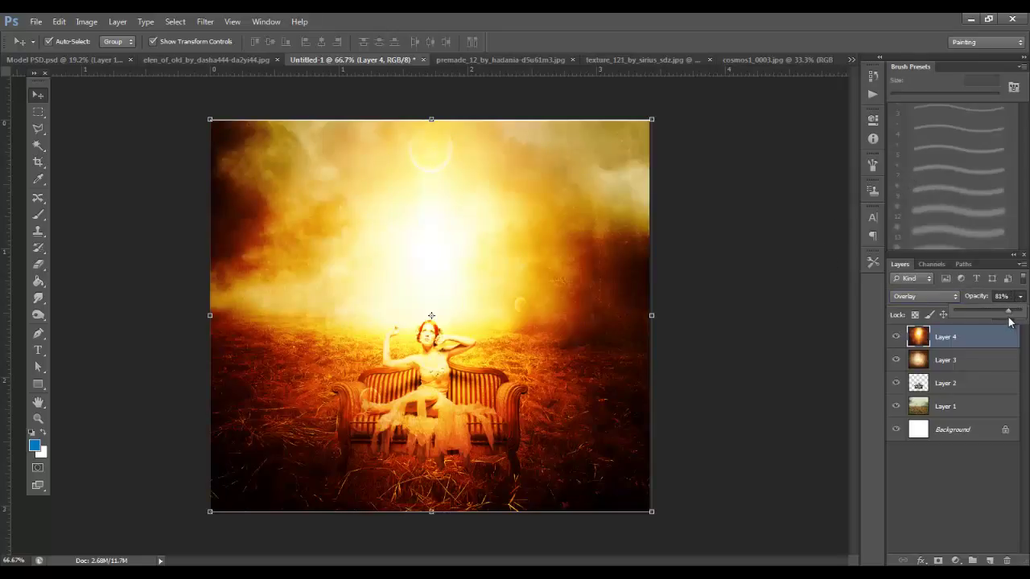
{"action": "left_click_drag", "start_coordinate": [1010, 321], "coordinate": [1004, 323]}
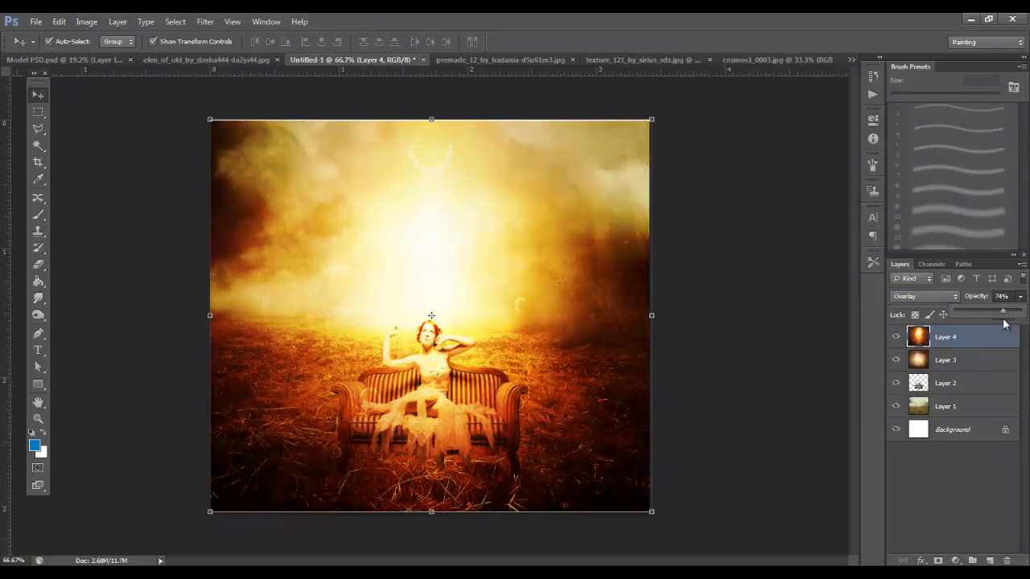
{"action": "left_click", "coordinate": [565, 301]}
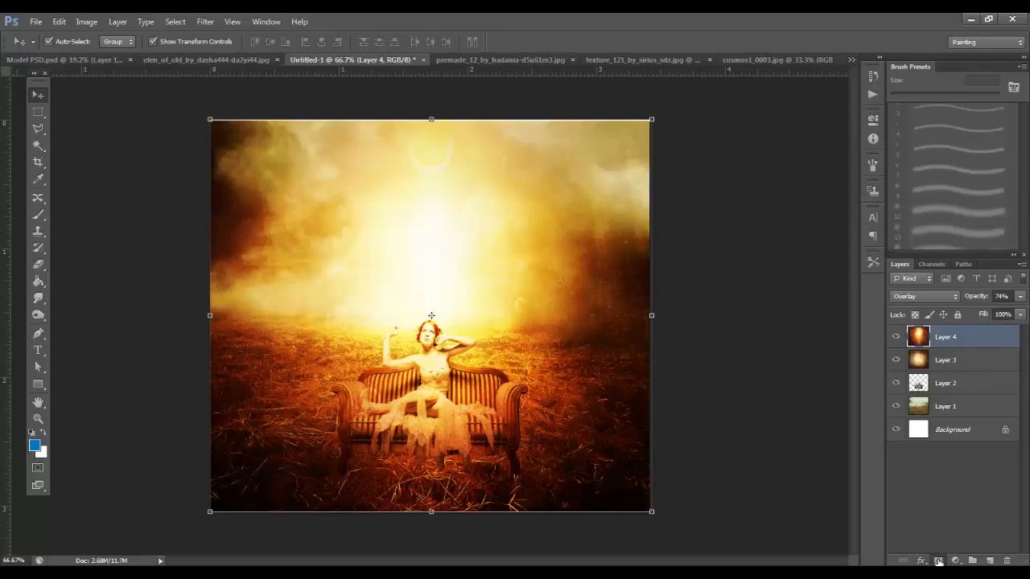
Add a layer mask to the cosmos layer and set up a black brush with 54% opacity and 55% flow.
{"action": "left_click", "coordinate": [938, 560]}
{"action": "key", "text": "b"}
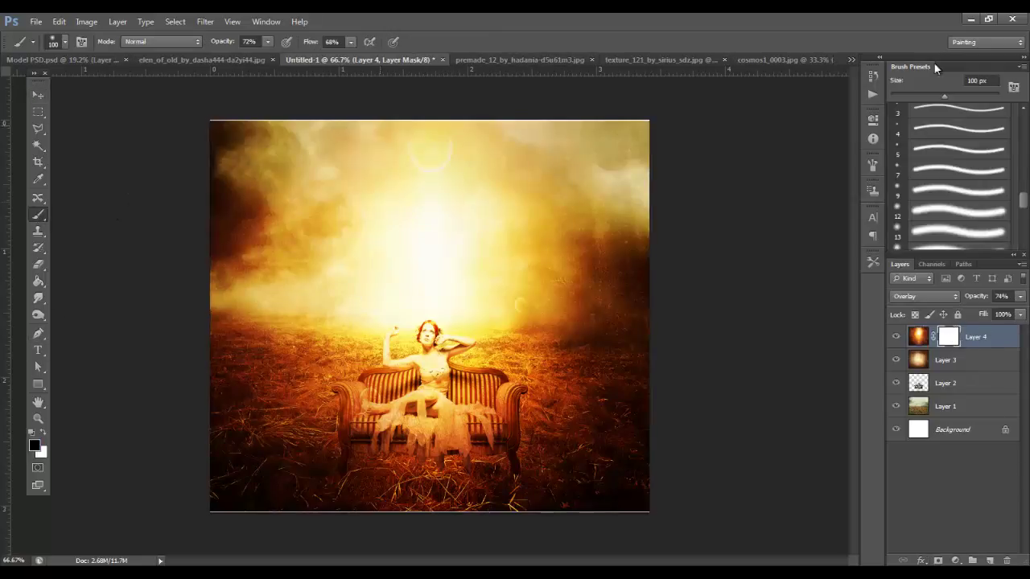
{"action": "left_click", "coordinate": [268, 41]}
{"action": "left_click_drag", "start_coordinate": [273, 58], "coordinate": [258, 58]}
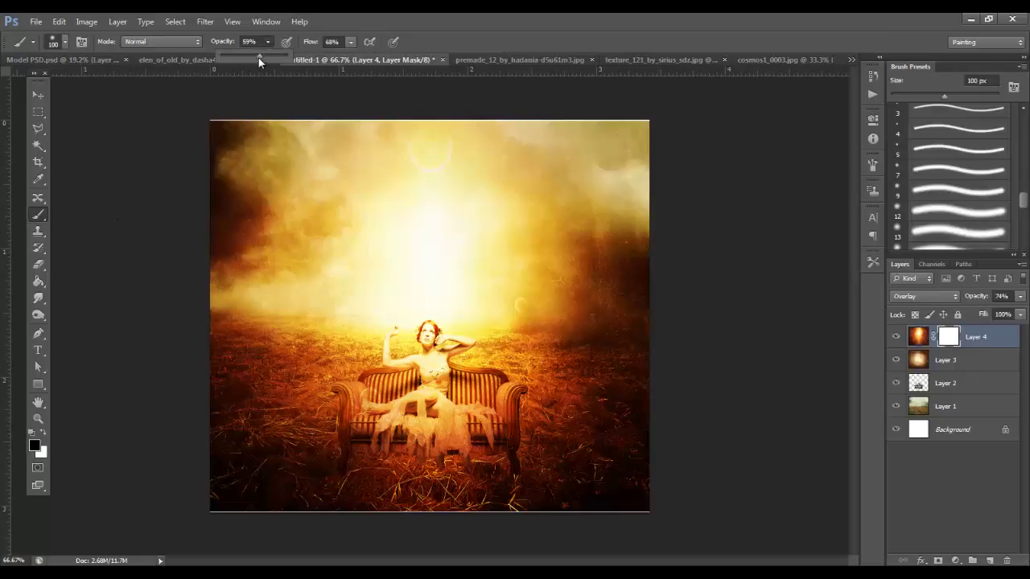
{"action": "left_click", "coordinate": [350, 41]}
{"action": "left_click_drag", "start_coordinate": [351, 50], "coordinate": [340, 51]}
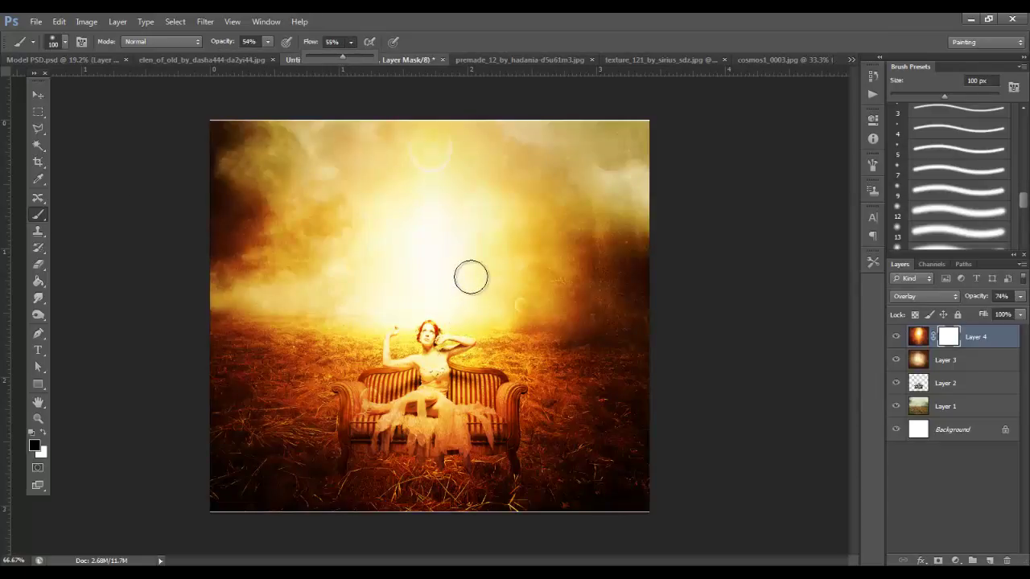
{"action": "key", "text": "Return"}
Enlarge the brush to 600 px and paint black on the cosmos layer's mask over the woman to soften the glow.
{"action": "key", "text": "bracketright"}
{"action": "key", "text": "bracketright"}
{"action": "key", "text": "bracketright"}
{"action": "key", "text": "bracketright"}
{"action": "key", "text": "bracketright"}
{"action": "key", "text": "bracketright"}
{"action": "key", "text": "bracketright"}
{"action": "mouse_move", "coordinate": [414, 344]}
{"action": "left_mouse_down"}
{"action": "mouse_move", "coordinate": [363, 377]}
{"action": "mouse_move", "coordinate": [447, 389]}
{"action": "left_mouse_up"}
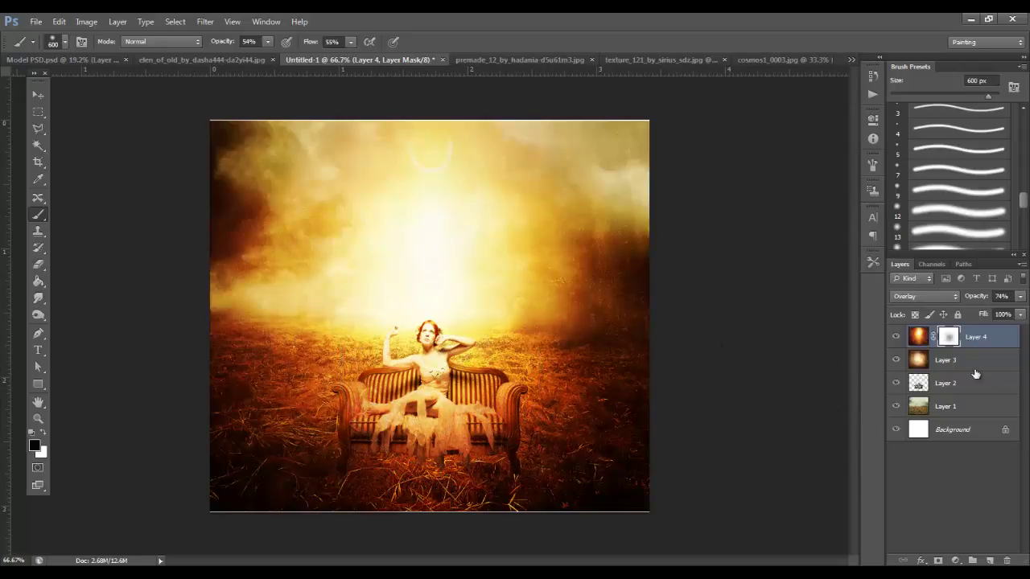
Add a layer mask to the texture layer, Layer 3, and paint black over the woman and sofa.
{"action": "left_click", "coordinate": [948, 362]}
{"action": "left_click", "coordinate": [937, 561]}
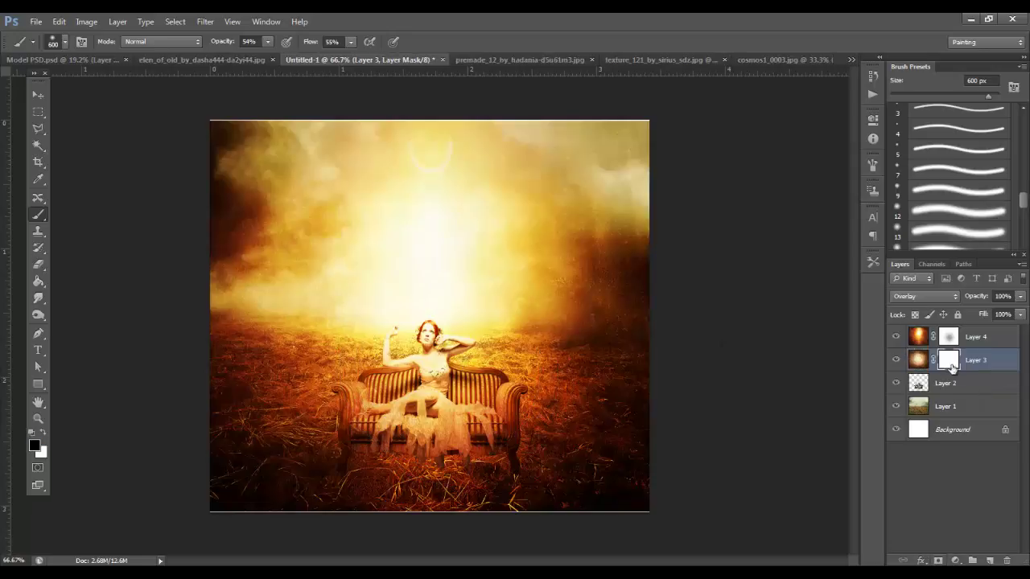
{"action": "key", "text": "d"}
{"action": "key", "text": "x"}
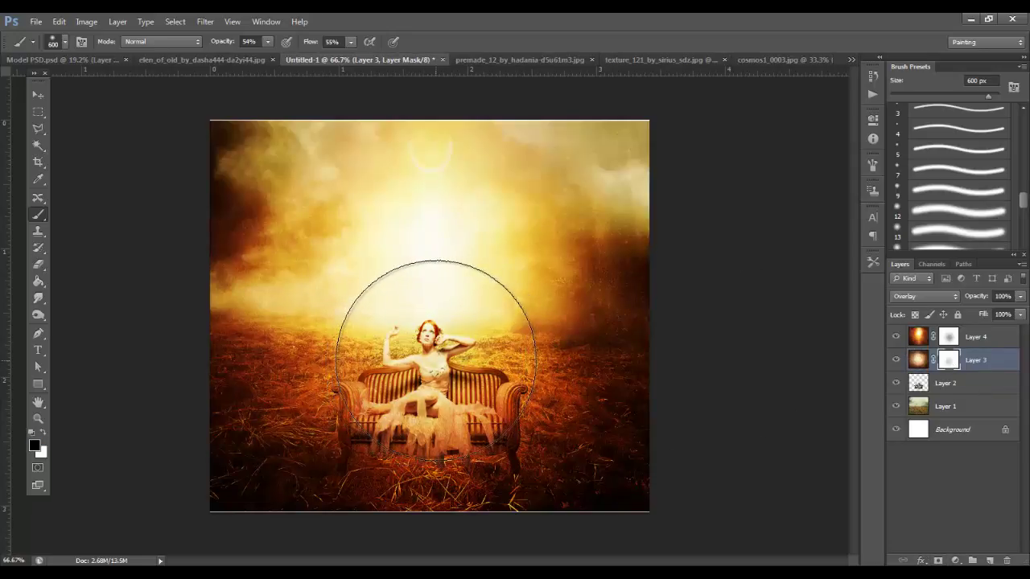
{"action": "key", "text": "v"}
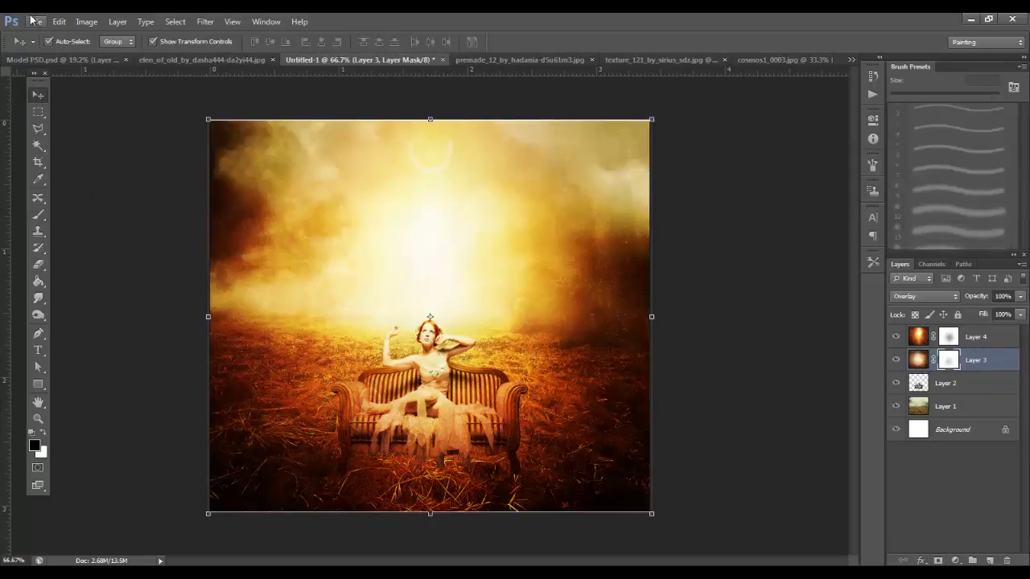
Open the owl PNG from the project folder and bring the owl into the Untitled-1 composition.
{"action": "left_click", "coordinate": [35, 21]}
{"action": "left_click", "coordinate": [48, 50]}
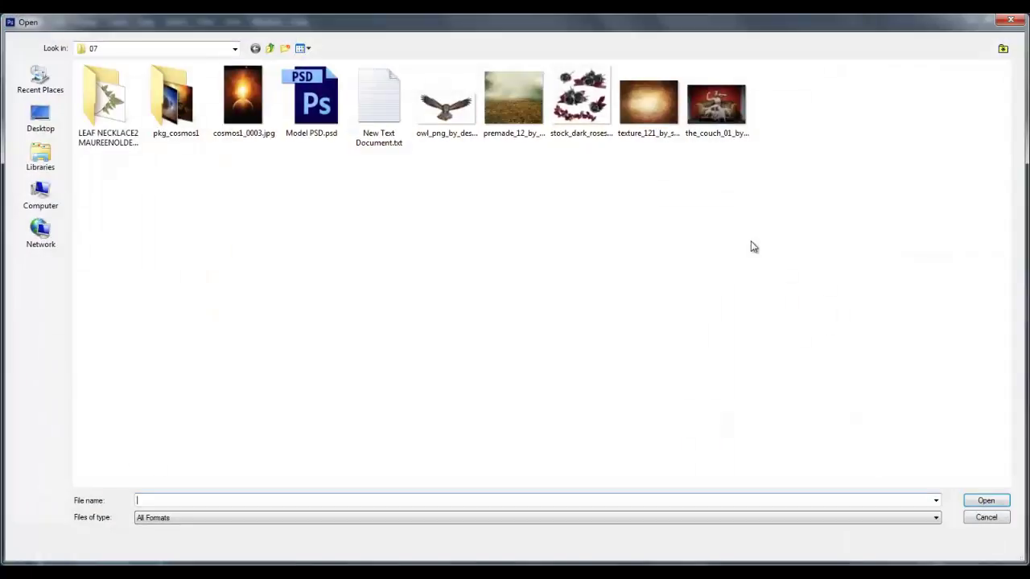
{"action": "double_click", "coordinate": [463, 112]}
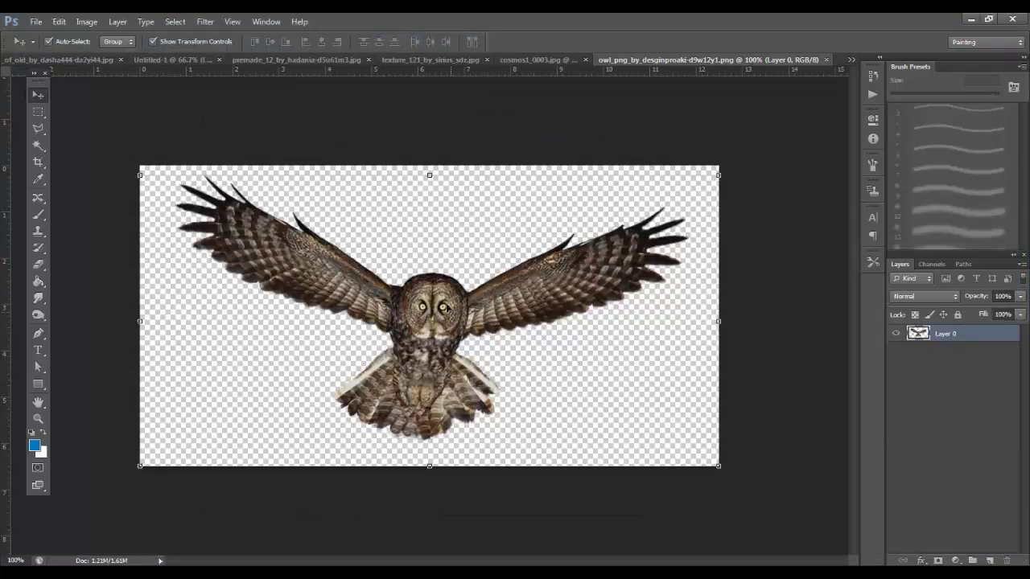
{"action": "left_click_drag", "start_coordinate": [450, 306], "coordinate": [391, 241]}
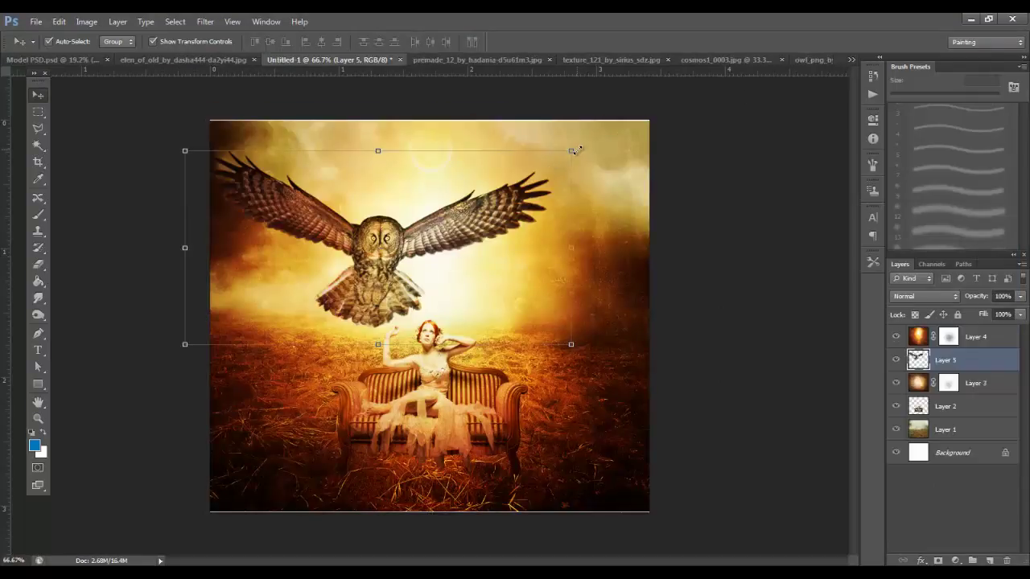
Place the owl layer beneath the woman's layer, scale it to about 32% and position it at her raised hand.
{"action": "left_click_drag", "start_coordinate": [1001, 361], "coordinate": [988, 420]}
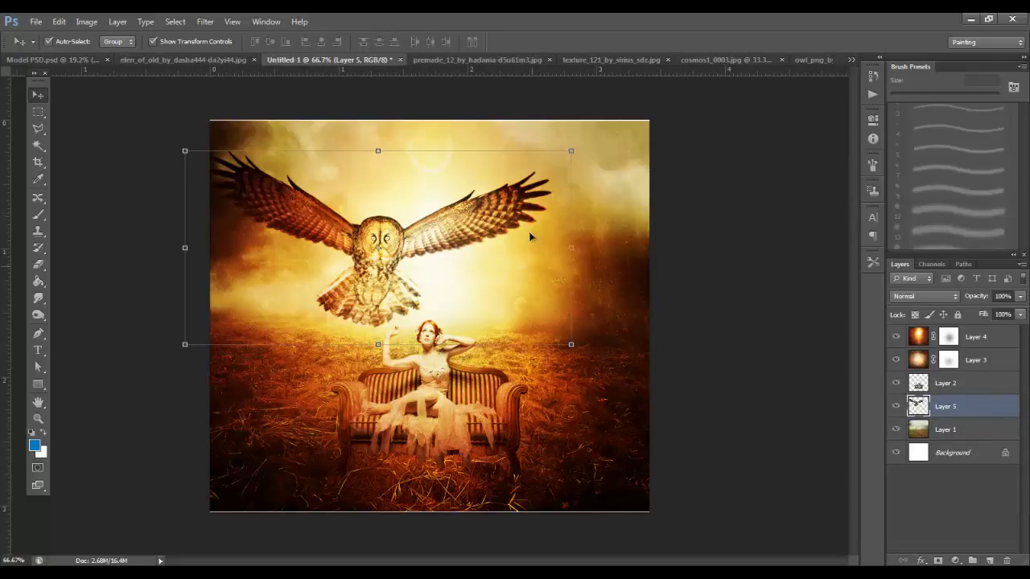
{"action": "left_click_drag", "start_coordinate": [573, 152], "coordinate": [461, 266]}
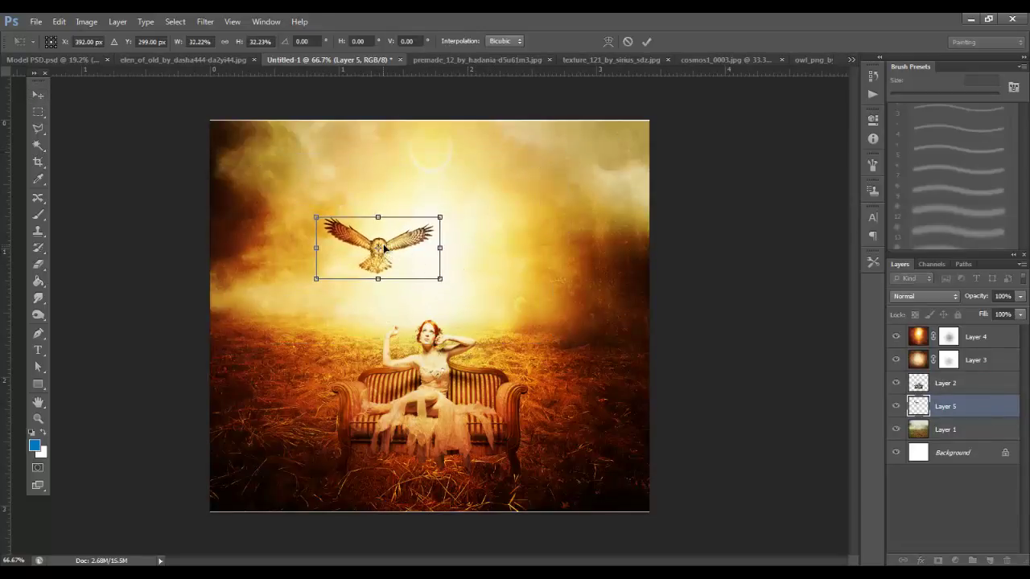
{"action": "left_click_drag", "start_coordinate": [400, 243], "coordinate": [416, 314]}
{"action": "left_click_drag", "start_coordinate": [416, 313], "coordinate": [415, 314]}
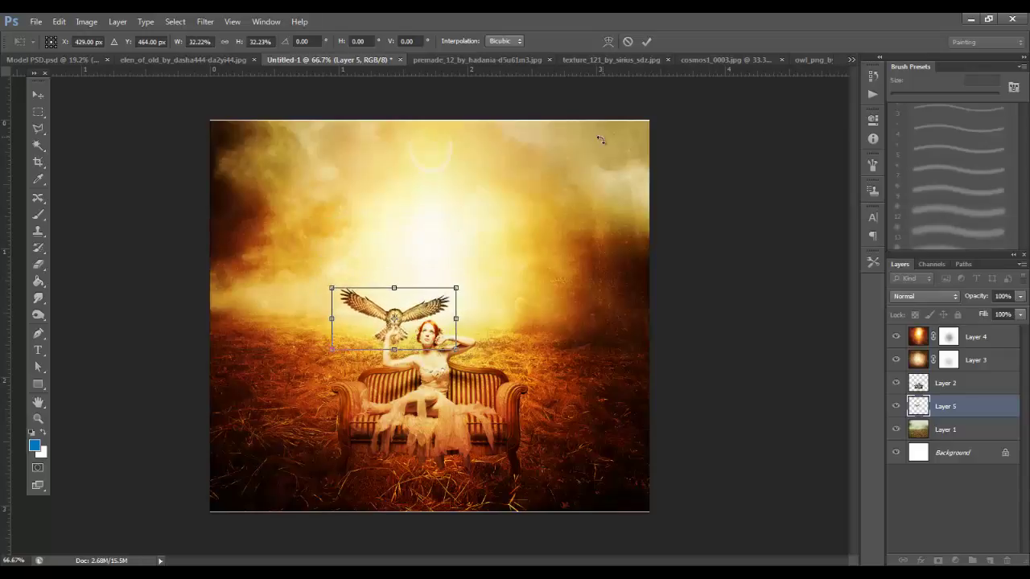
{"action": "left_click", "coordinate": [646, 42]}
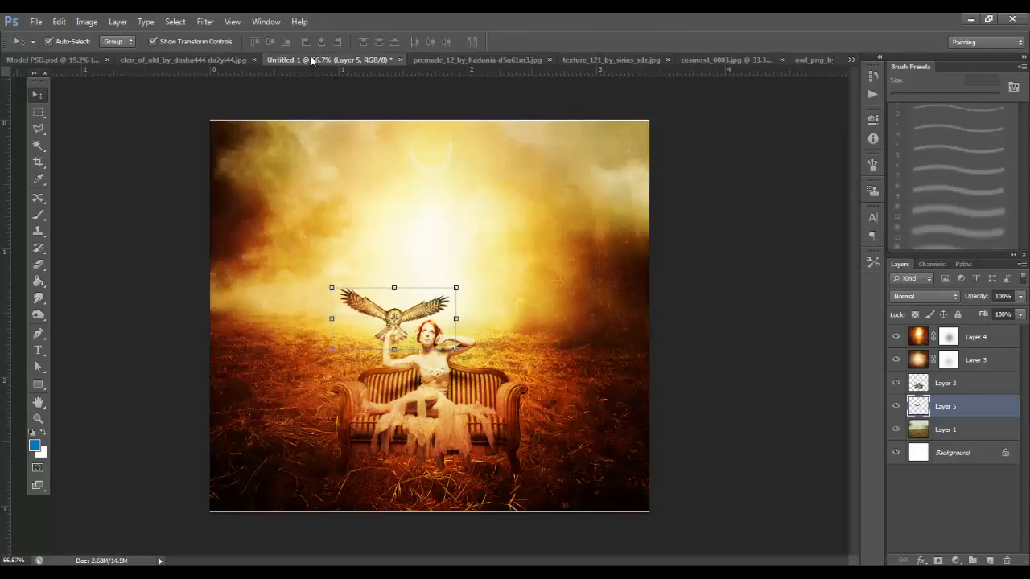
Try to extend the two overlay layers, Layer 3 and Layer 4, past the canvas's lower edge to 100.87% height.
{"action": "left_click", "coordinate": [231, 21]}
{"action": "left_click", "coordinate": [340, 138]}
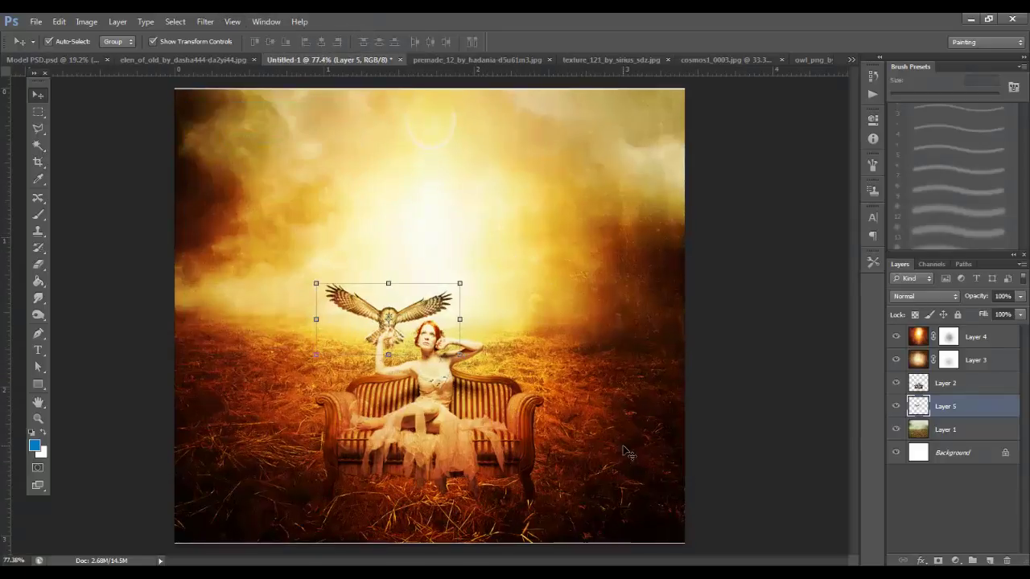
{"action": "left_click", "coordinate": [965, 358]}
{"action": "key", "text": "shift+alt+bracketright"}
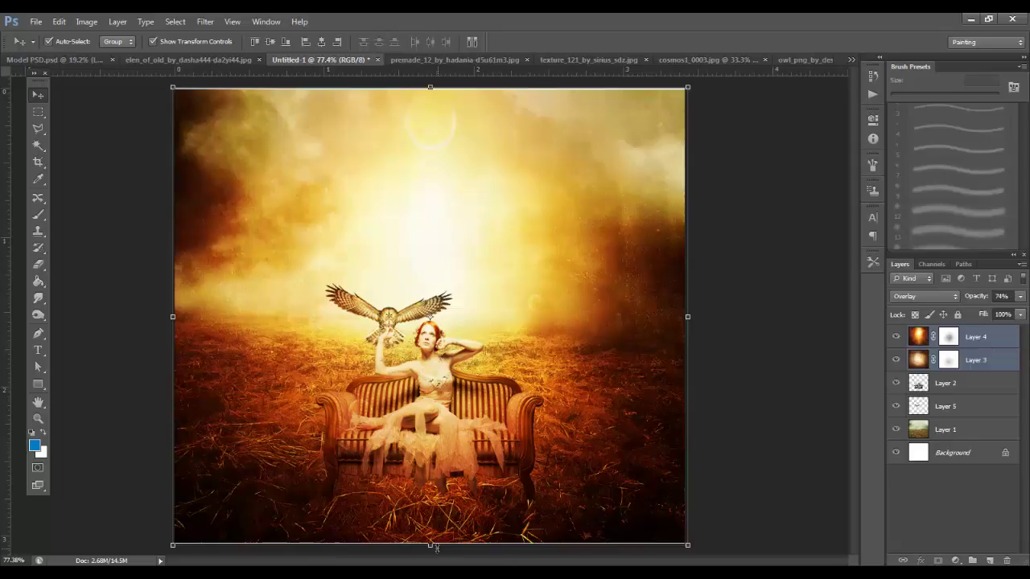
{"action": "left_click_drag", "start_coordinate": [434, 546], "coordinate": [434, 551]}
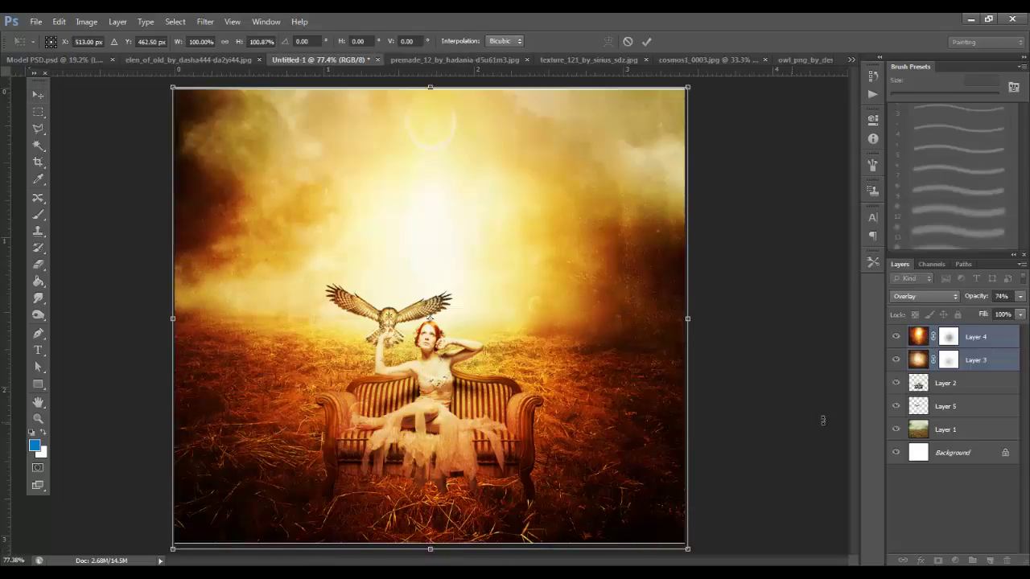
{"action": "left_click", "coordinate": [647, 42]}
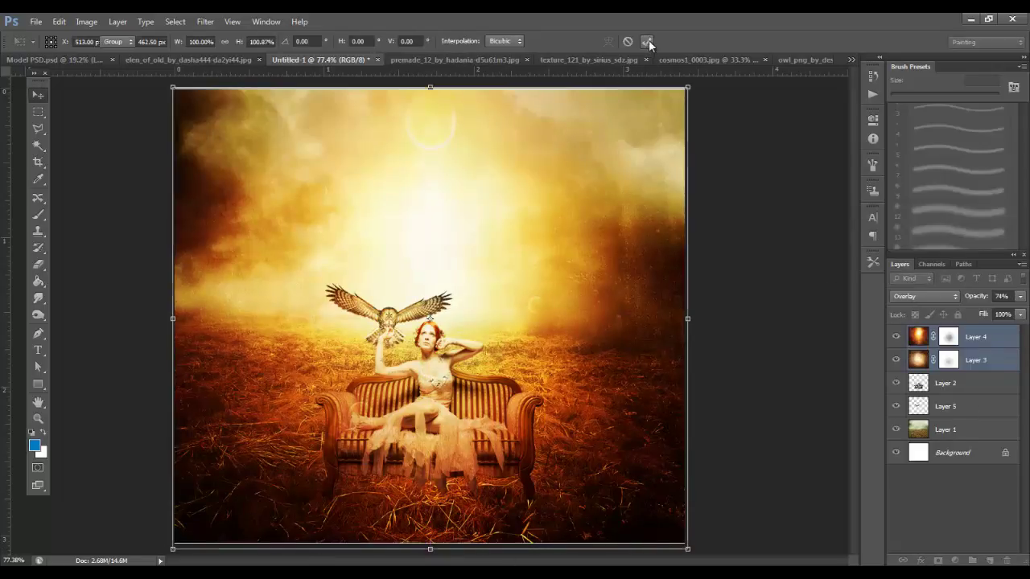
{"action": "left_click", "coordinate": [751, 246]}
{"action": "key", "text": "ctrl+z"}
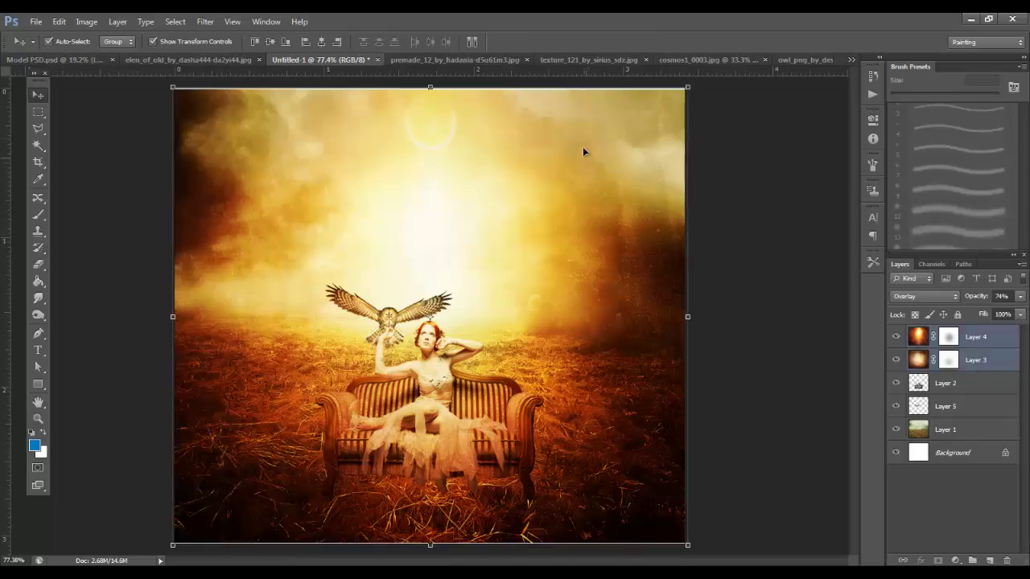
Stretch the field background layer, Layer 1, to about 100.88% height so it covers the white strip along the canvas edge.
{"action": "left_click", "coordinate": [962, 365]}
{"action": "left_click_drag", "start_coordinate": [432, 91], "coordinate": [429, 86]}
{"action": "key", "text": "Return"}
{"action": "left_click", "coordinate": [950, 431]}
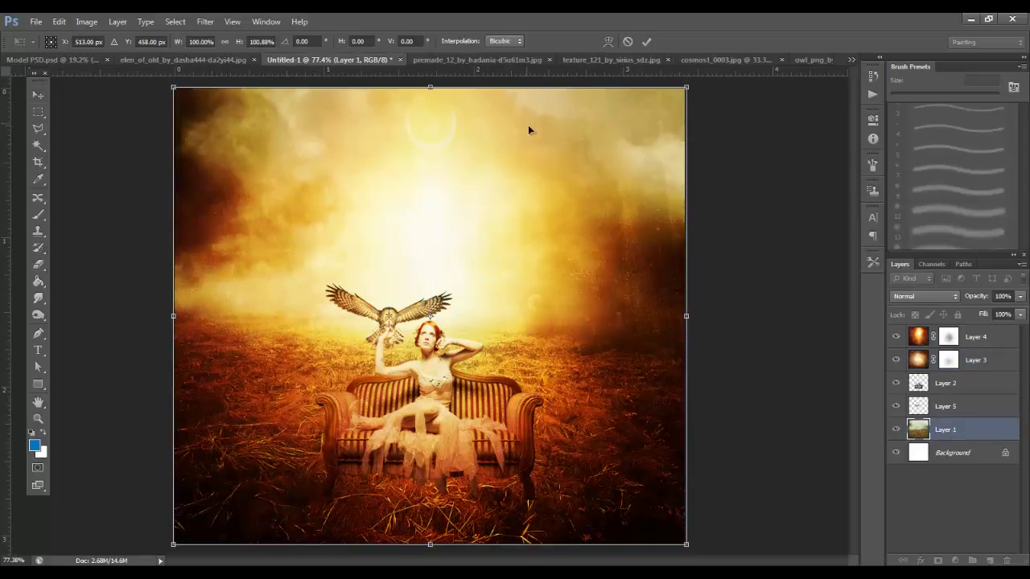
{"action": "key", "text": "Return"}
{"action": "left_click", "coordinate": [746, 242]}
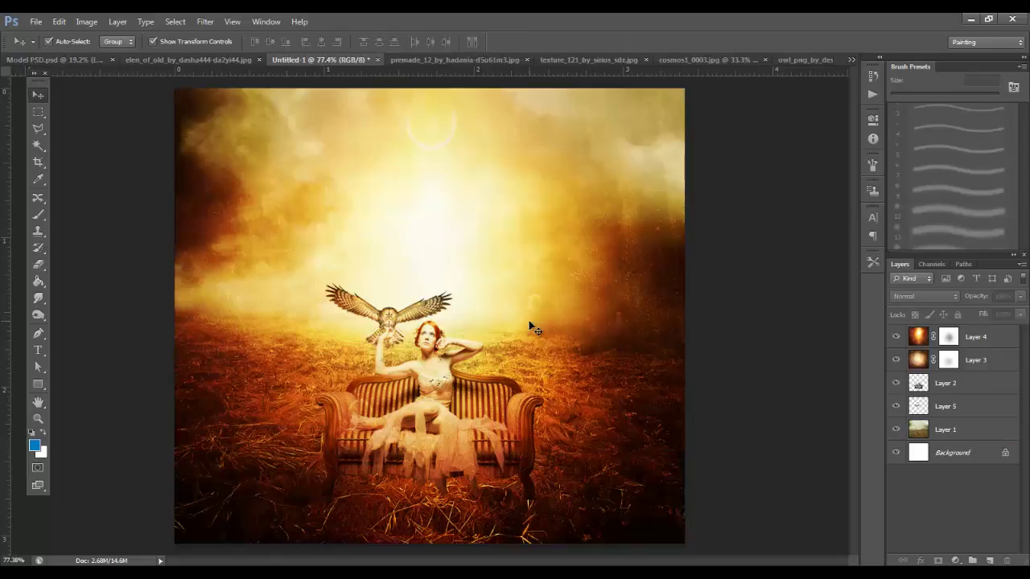
{"action": "key", "text": "ctrl+plus"}
{"action": "key", "text": "ctrl+0"}
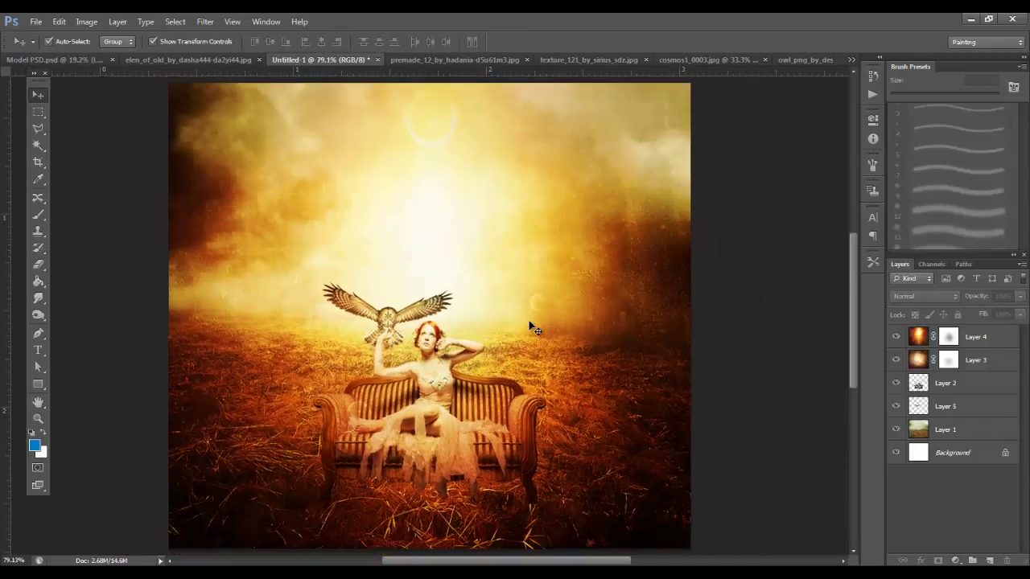
{"action": "left_click", "coordinate": [985, 428]}
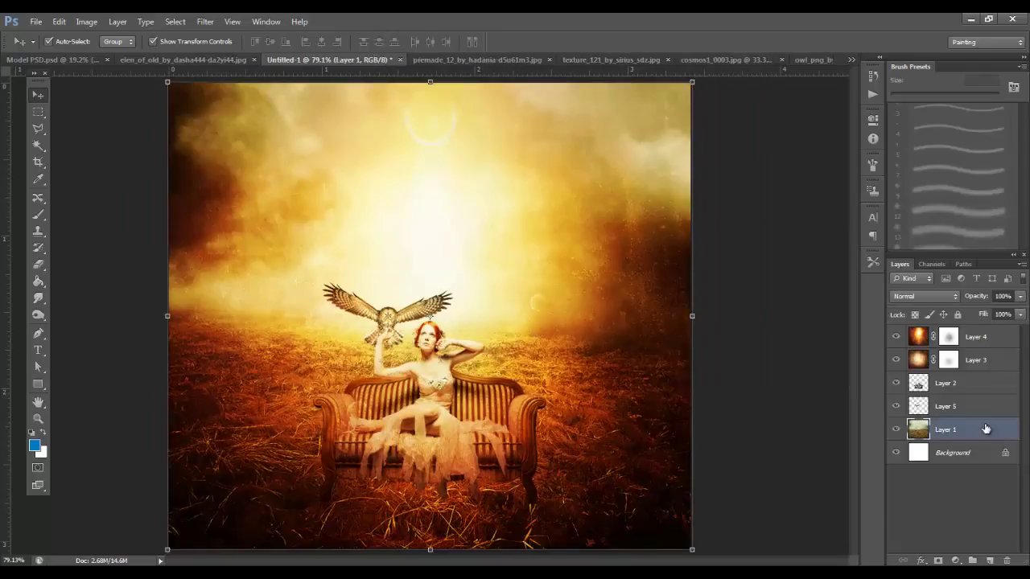
{"action": "key", "text": "F2"}
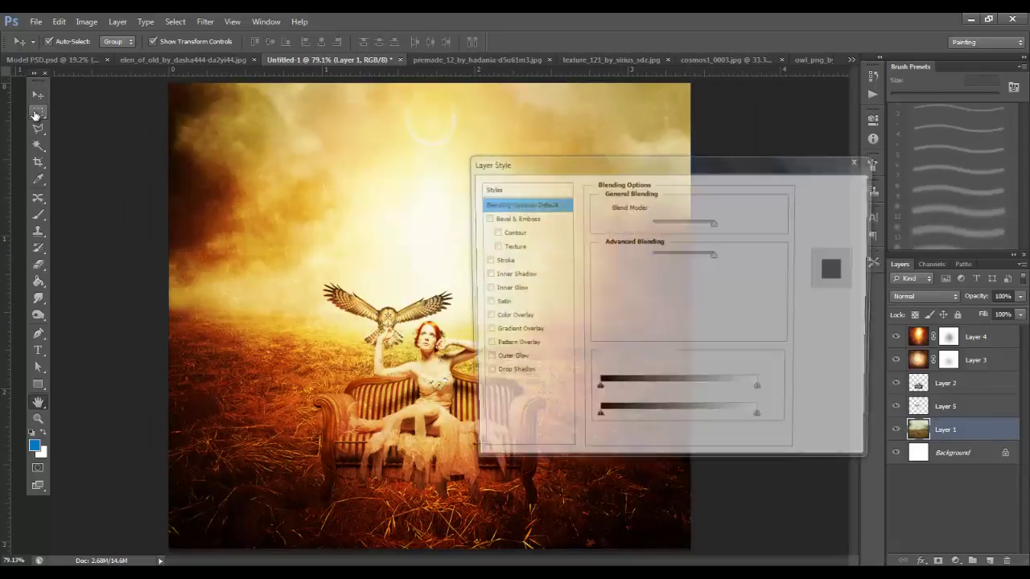
{"action": "left_click", "coordinate": [859, 163]}
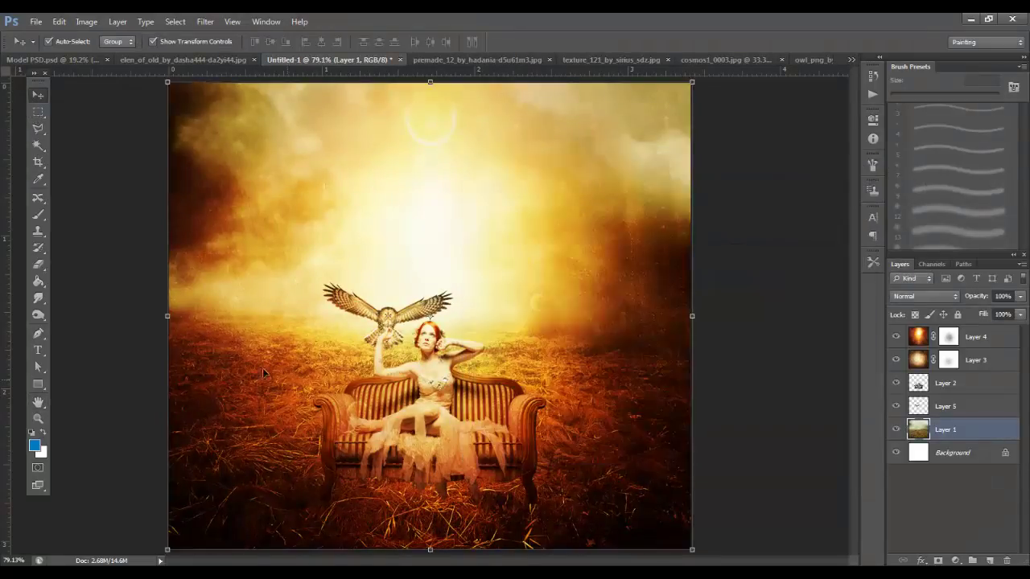
Copy the field from the horizon down from Layer 1 to a new layer and place it directly above Layer 2.
{"action": "left_click", "coordinate": [36, 114]}
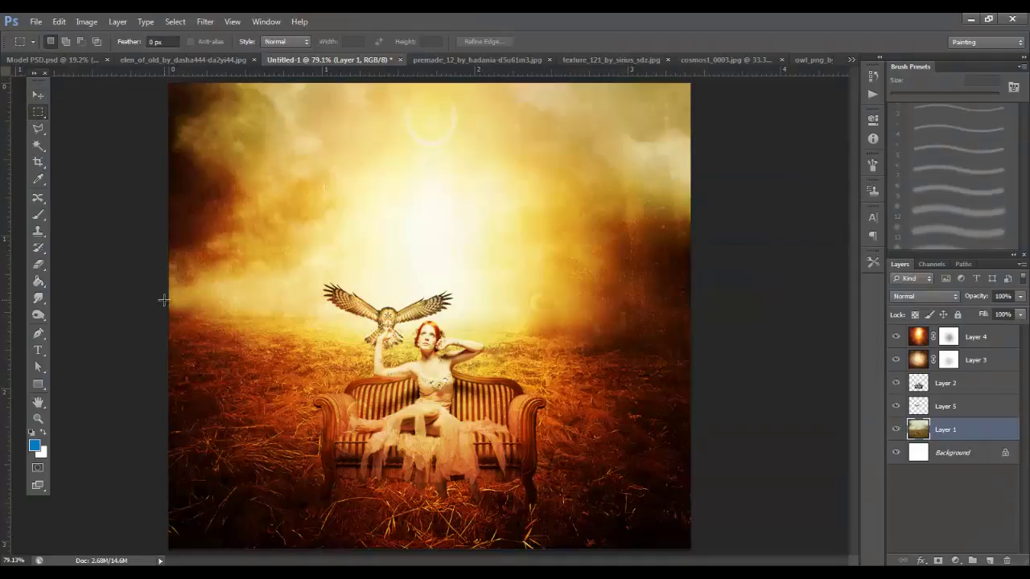
{"action": "left_click_drag", "start_coordinate": [163, 314], "coordinate": [702, 563]}
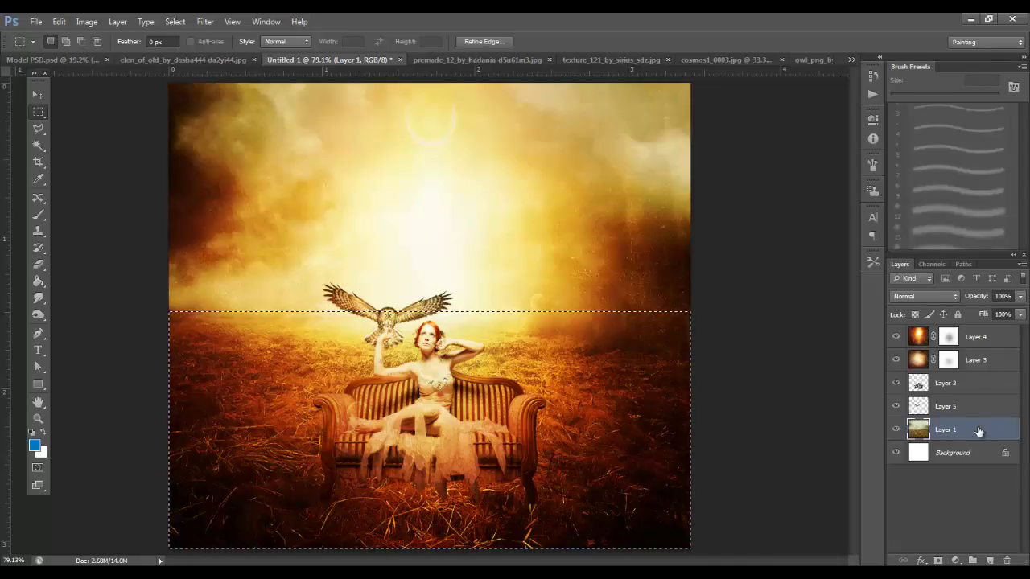
{"action": "left_click", "coordinate": [231, 21]}
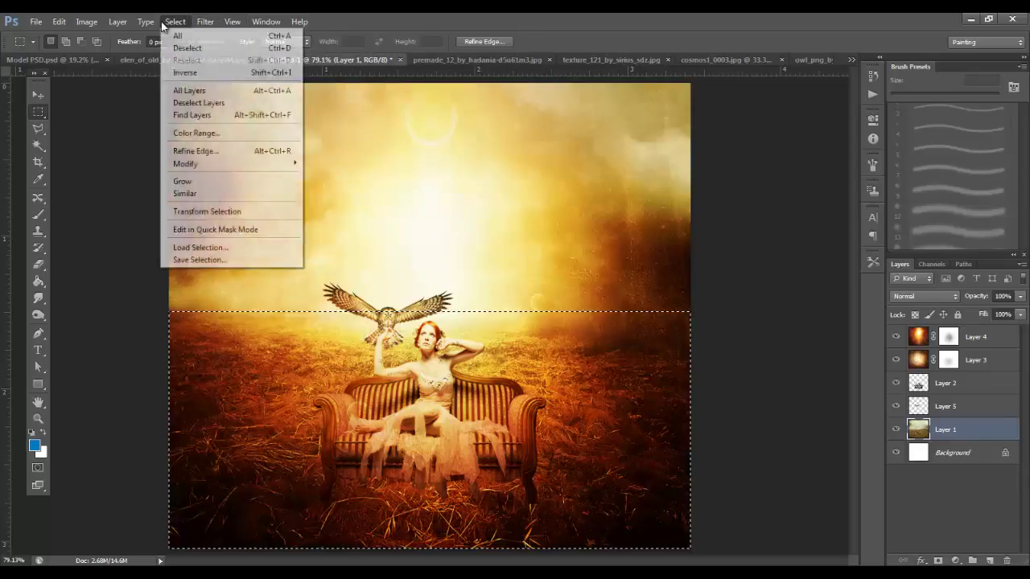
{"action": "mouse_move", "coordinate": [118, 21]}
{"action": "mouse_move", "coordinate": [209, 38]}
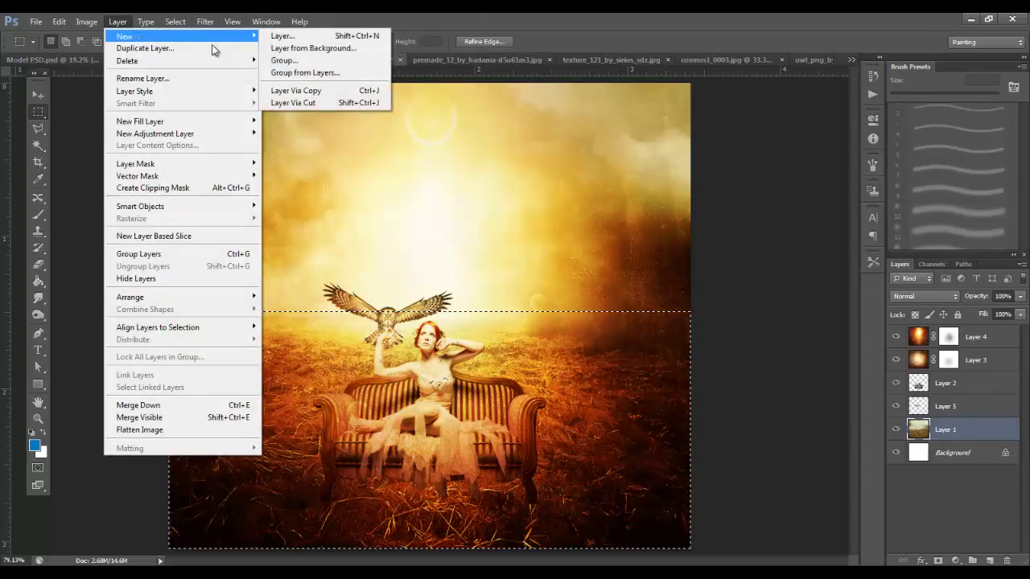
{"action": "left_click", "coordinate": [386, 94]}
{"action": "left_click_drag", "start_coordinate": [981, 435], "coordinate": [972, 379]}
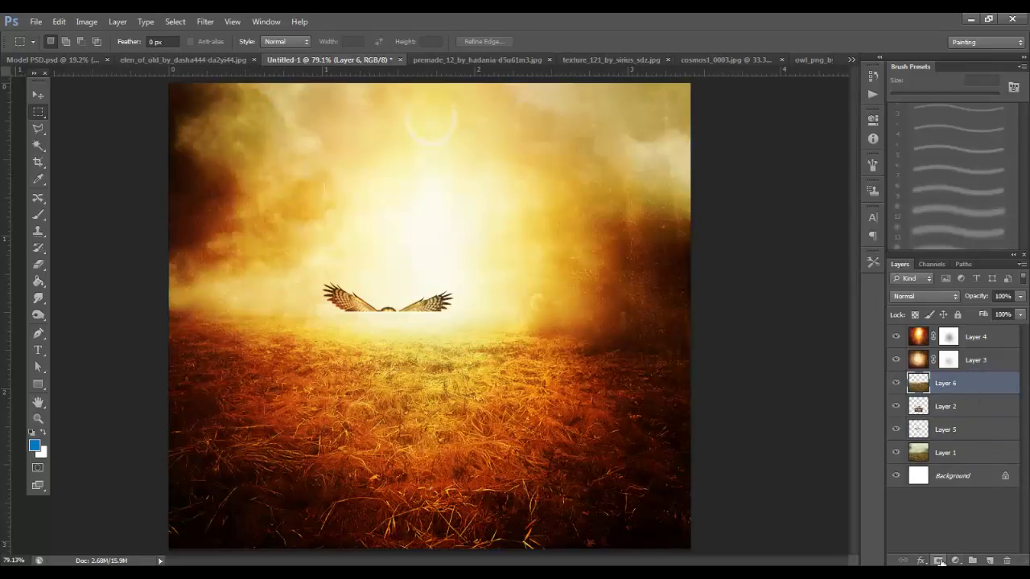
Add a layer mask to the copied field layer and set the brush to 83% opacity and 84% flow.
{"action": "left_click", "coordinate": [938, 561]}
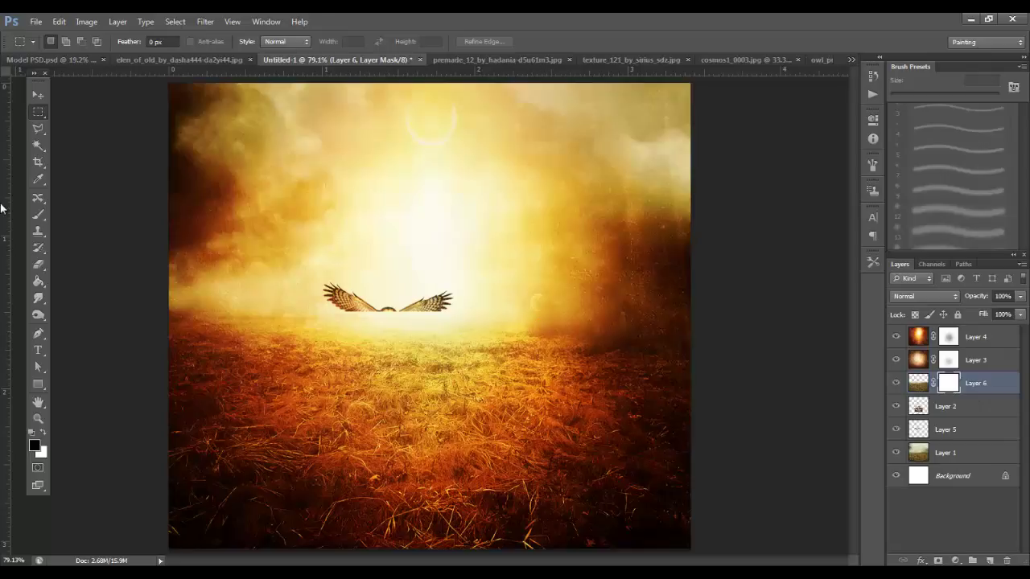
{"action": "left_click", "coordinate": [38, 214]}
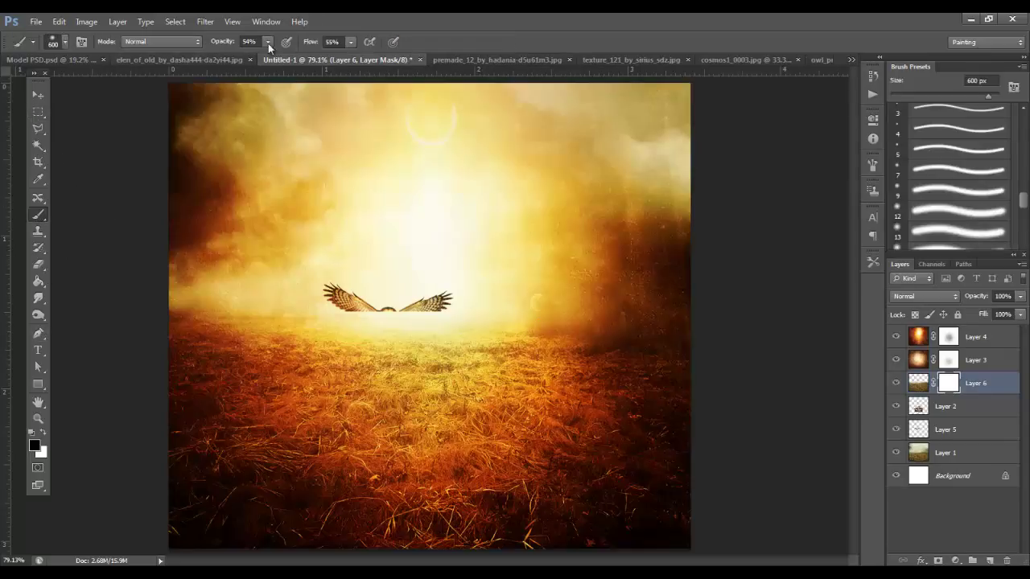
{"action": "left_click", "coordinate": [268, 43]}
{"action": "left_click_drag", "start_coordinate": [270, 57], "coordinate": [300, 56]}
{"action": "left_click", "coordinate": [351, 41]}
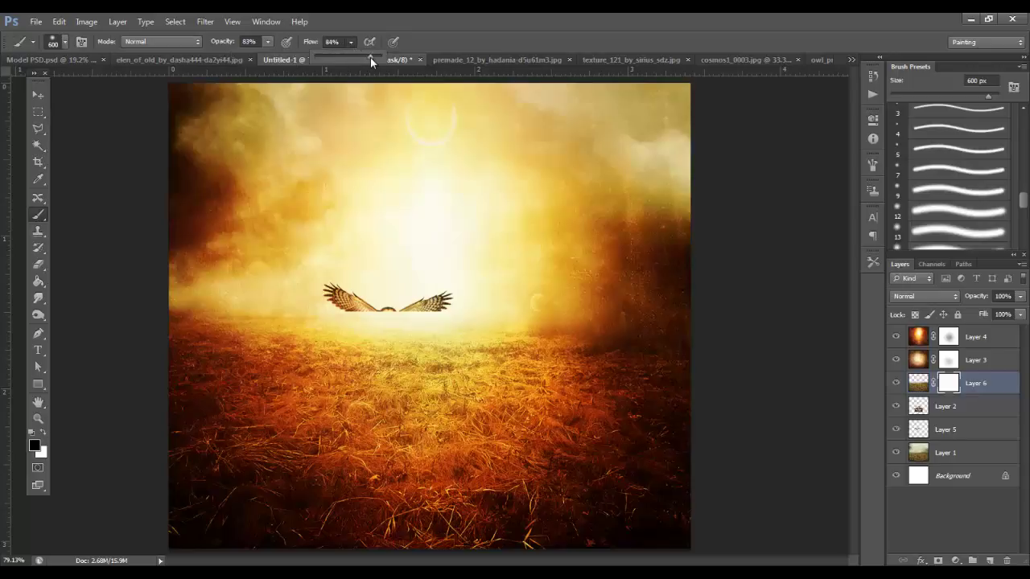
Paint the mask black with a 250 px soft brush to reveal the owl, woman and sofa, keeping grass over the sofa's feet.
{"action": "key", "text": "bracketleft"}
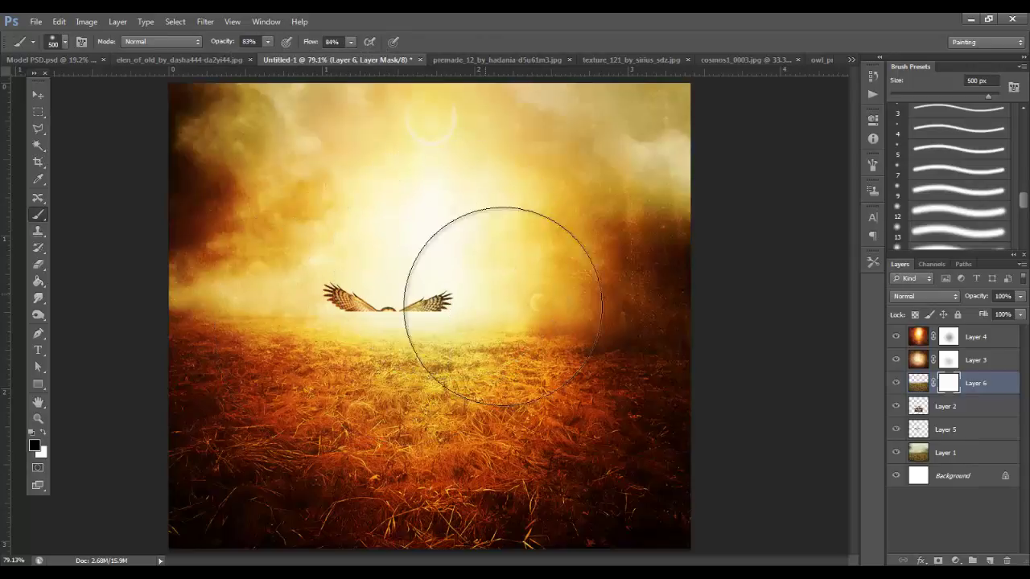
{"action": "key", "text": "bracketleft"}
{"action": "key", "text": "bracketleft"}
{"action": "key", "text": "bracketleft"}
{"action": "mouse_move", "coordinate": [472, 344]}
{"action": "left_mouse_down"}
{"action": "mouse_move", "coordinate": [384, 354]}
{"action": "mouse_move", "coordinate": [340, 310]}
{"action": "left_mouse_up"}
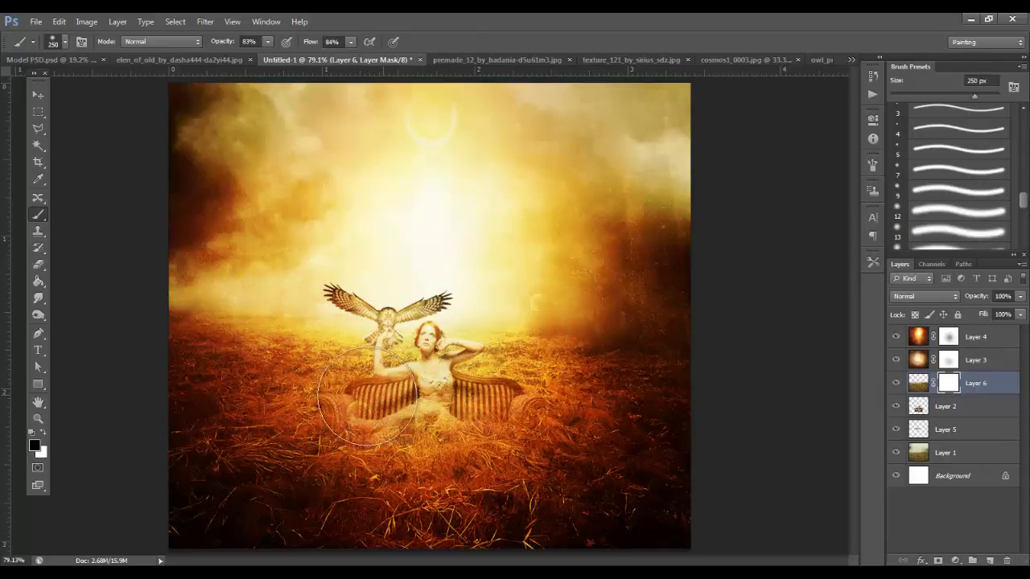
{"action": "mouse_move", "coordinate": [367, 397]}
{"action": "left_mouse_down"}
{"action": "mouse_move", "coordinate": [464, 397]}
{"action": "mouse_move", "coordinate": [518, 356]}
{"action": "mouse_move", "coordinate": [524, 372]}
{"action": "mouse_move", "coordinate": [509, 385]}
{"action": "mouse_move", "coordinate": [445, 428]}
{"action": "mouse_move", "coordinate": [375, 453]}
{"action": "mouse_move", "coordinate": [390, 431]}
{"action": "mouse_move", "coordinate": [489, 413]}
{"action": "mouse_move", "coordinate": [473, 440]}
{"action": "mouse_move", "coordinate": [491, 433]}
{"action": "mouse_move", "coordinate": [463, 456]}
{"action": "mouse_move", "coordinate": [514, 443]}
{"action": "mouse_move", "coordinate": [418, 452]}
{"action": "mouse_move", "coordinate": [386, 447]}
{"action": "mouse_move", "coordinate": [374, 429]}
{"action": "mouse_move", "coordinate": [366, 440]}
{"action": "mouse_move", "coordinate": [396, 424]}
{"action": "left_mouse_up"}
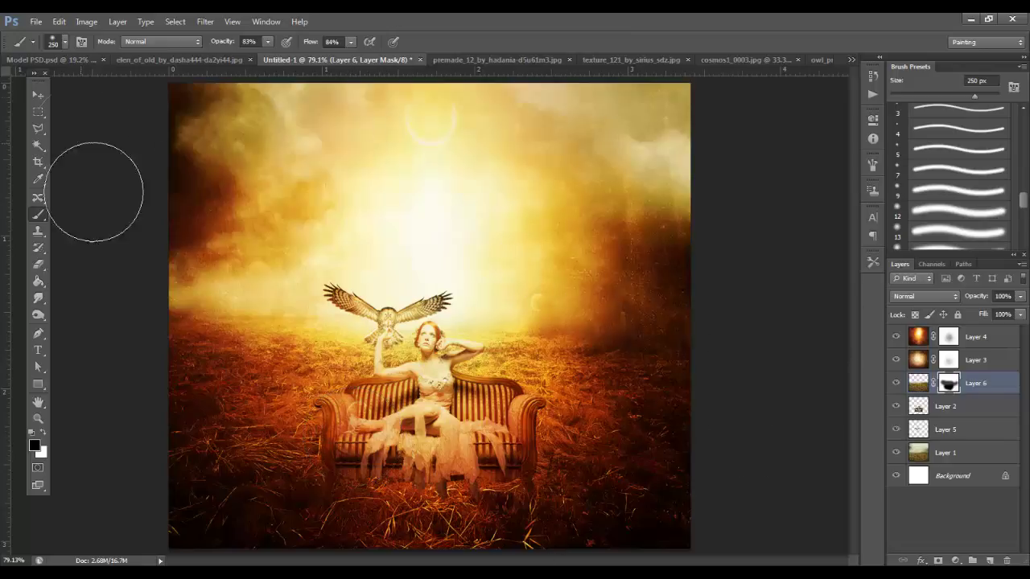
{"action": "left_click", "coordinate": [38, 93]}
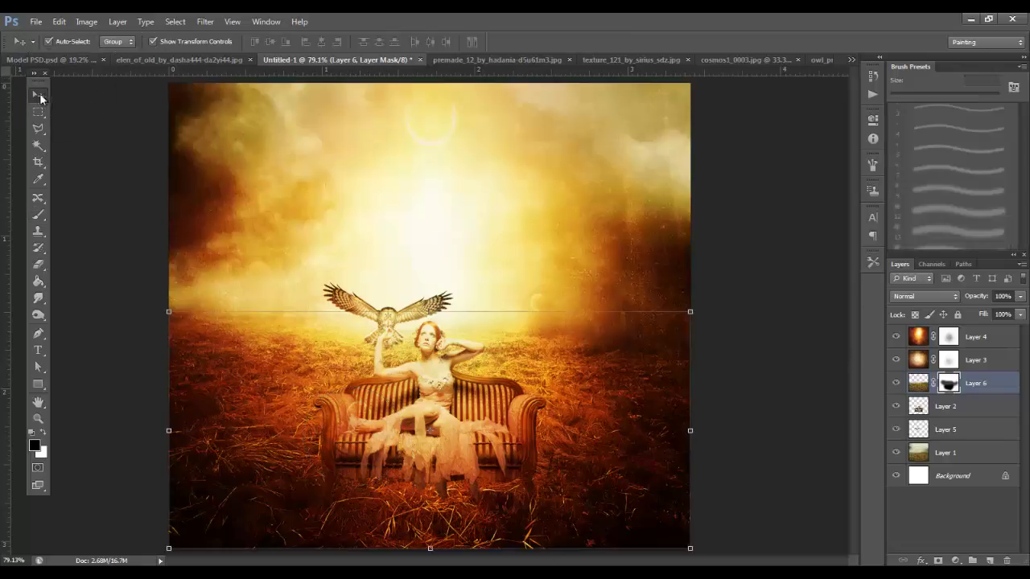
{"action": "left_click", "coordinate": [816, 338]}
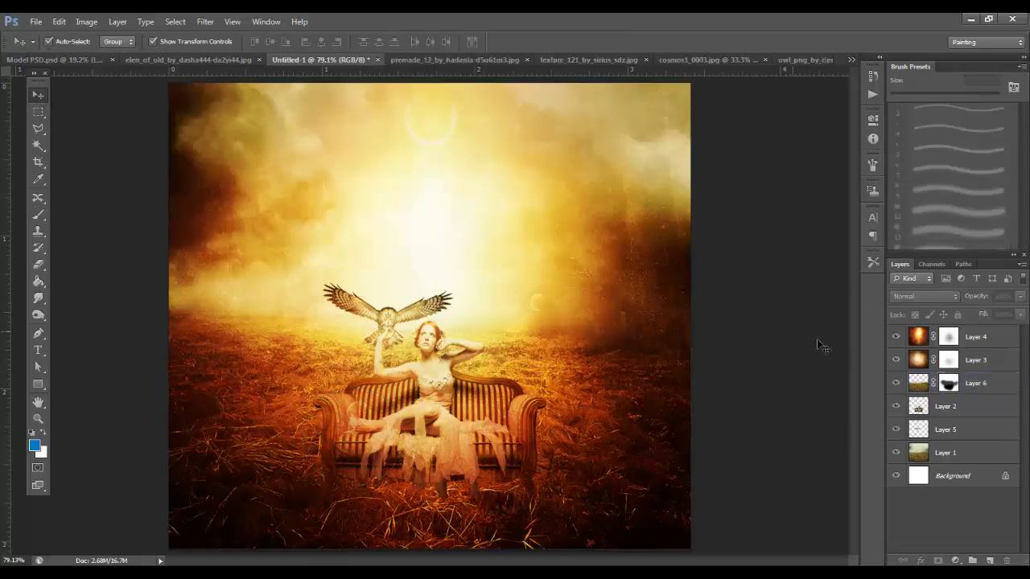
Open laef neck 2.png from the leaf necklace folder and bring the necklace into Untitled-1 above Layer 4.
{"action": "left_click", "coordinate": [997, 338]}
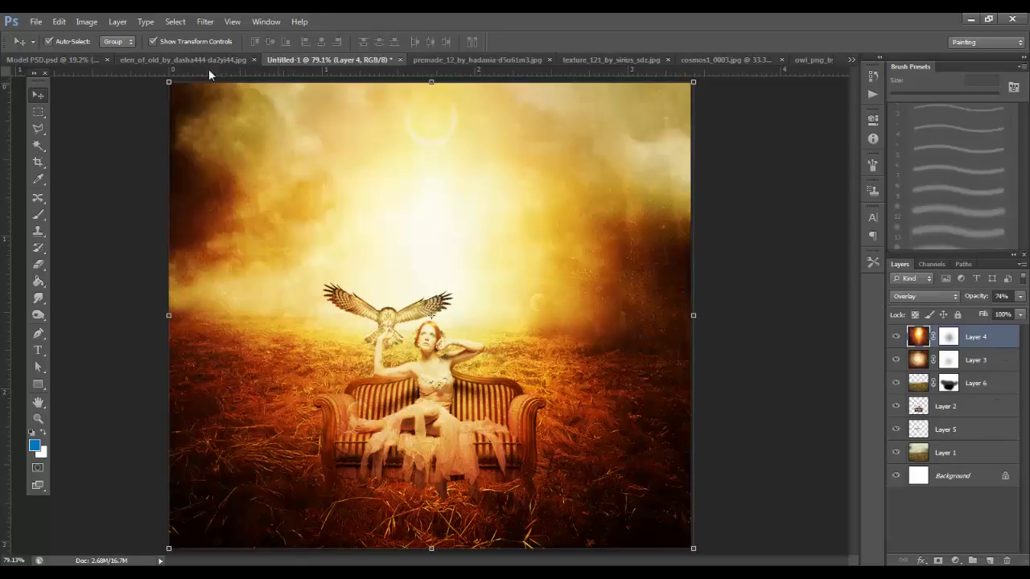
{"action": "left_click", "coordinate": [35, 21]}
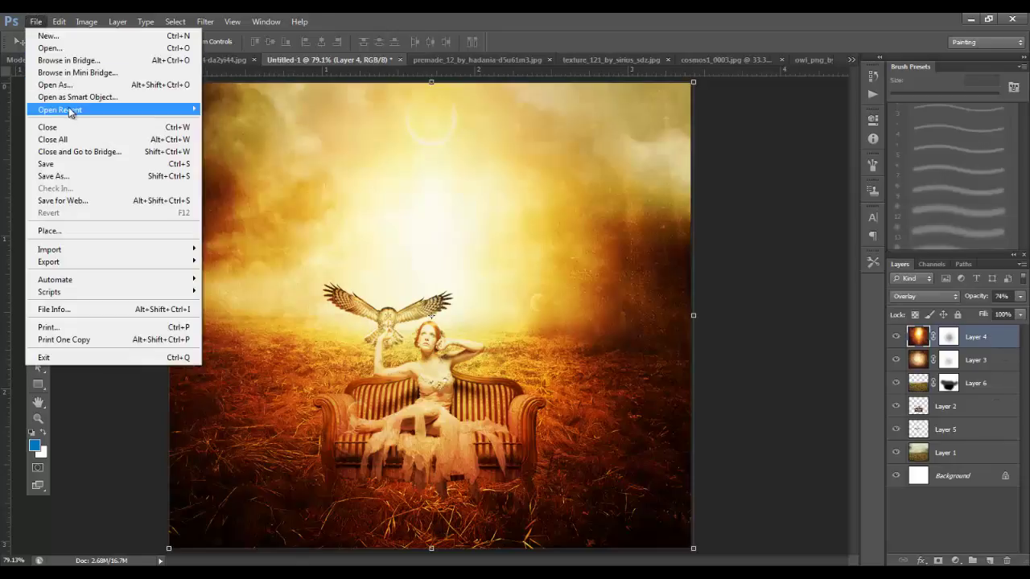
{"action": "left_click", "coordinate": [50, 48]}
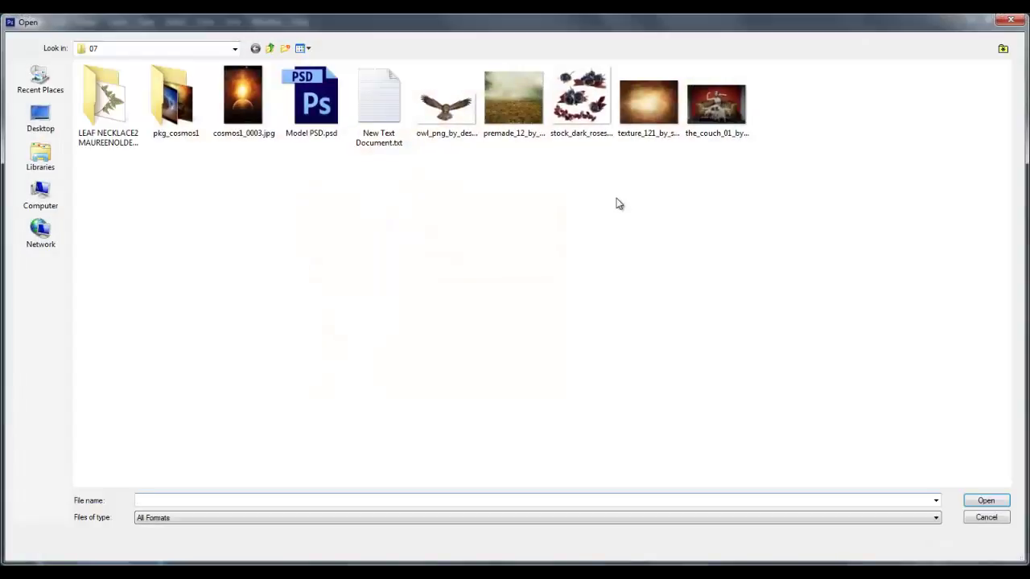
{"action": "double_click", "coordinate": [133, 105]}
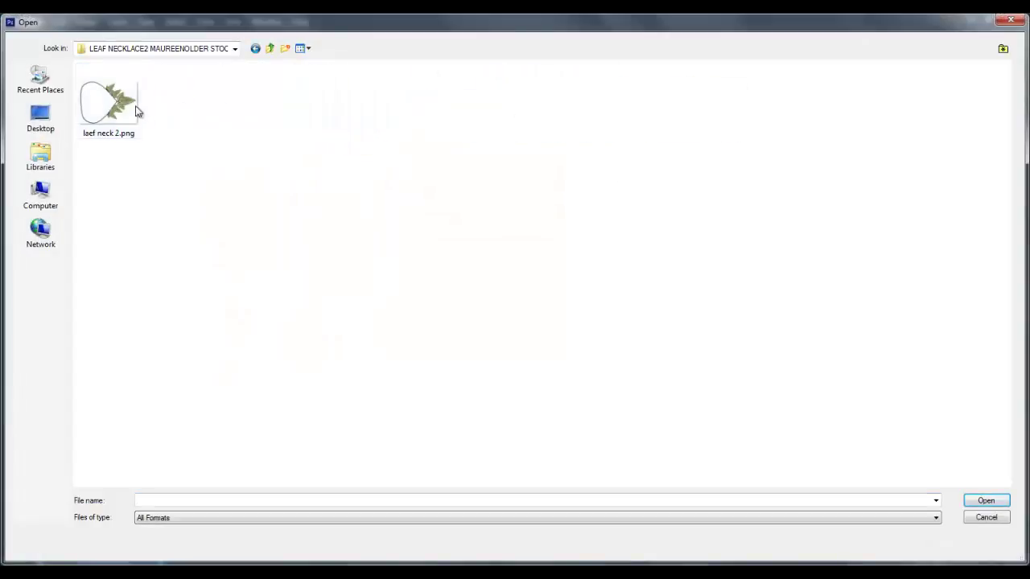
{"action": "double_click", "coordinate": [133, 105]}
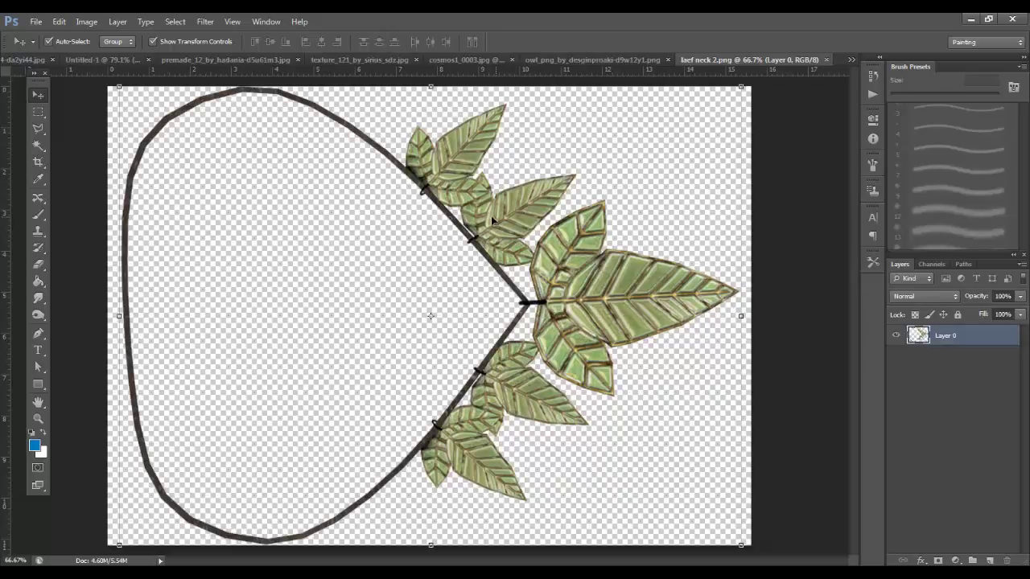
{"action": "left_click_drag", "start_coordinate": [493, 221], "coordinate": [433, 283]}
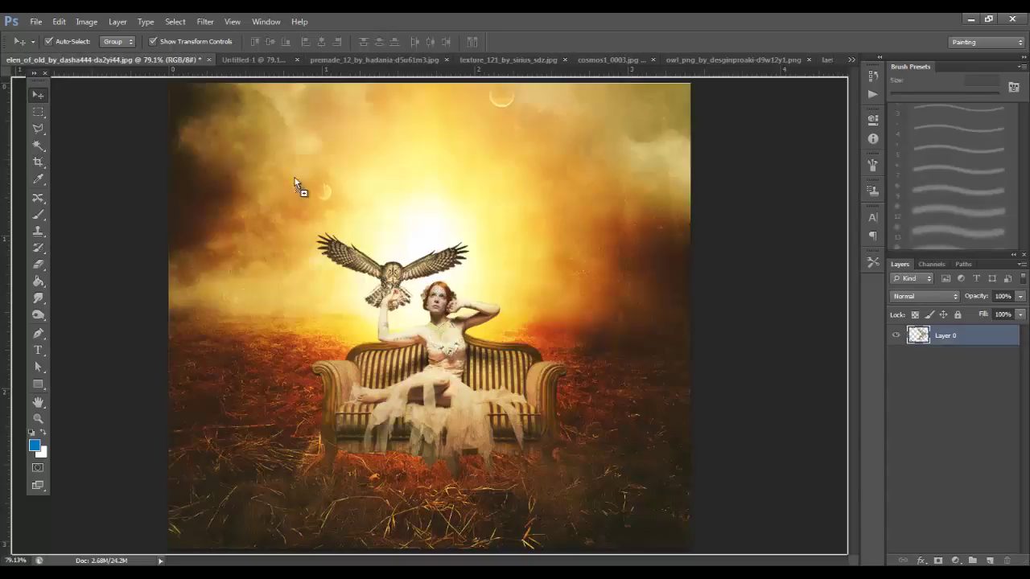
{"action": "left_click_drag", "start_coordinate": [299, 187], "coordinate": [337, 150]}
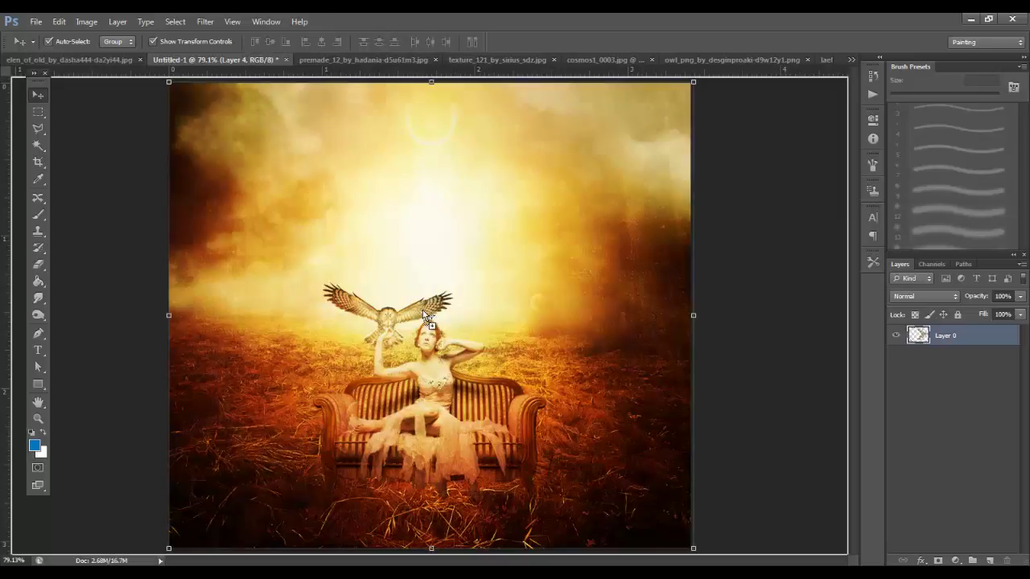
{"action": "left_click_drag", "start_coordinate": [424, 314], "coordinate": [424, 315]}
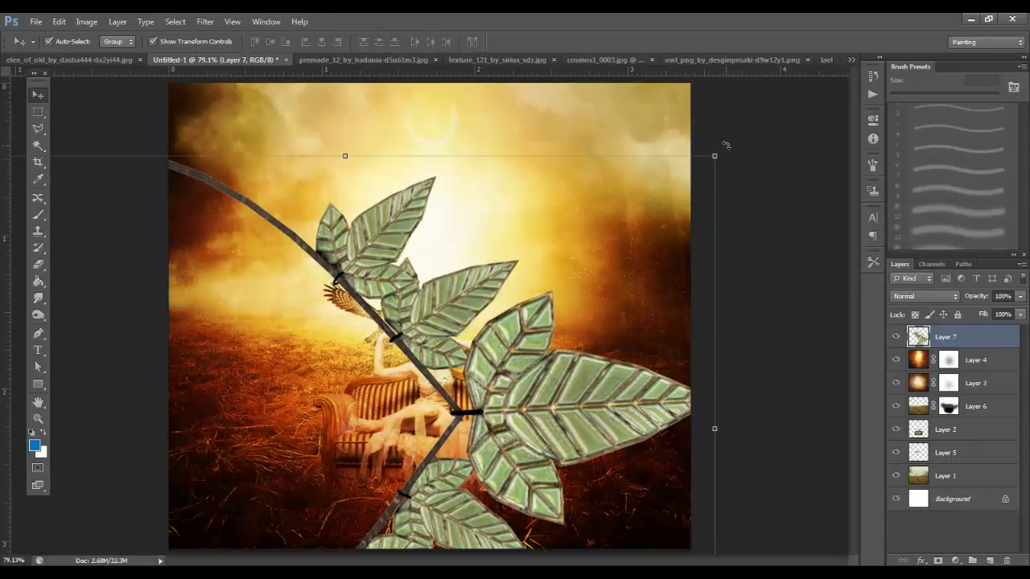
Rotate the leaf necklace 90° and scale it to about 14% width and 16% height over the woman's upper body.
{"action": "left_click_drag", "start_coordinate": [711, 155], "coordinate": [401, 437]}
{"action": "left_click_drag", "start_coordinate": [257, 514], "coordinate": [515, 245]}
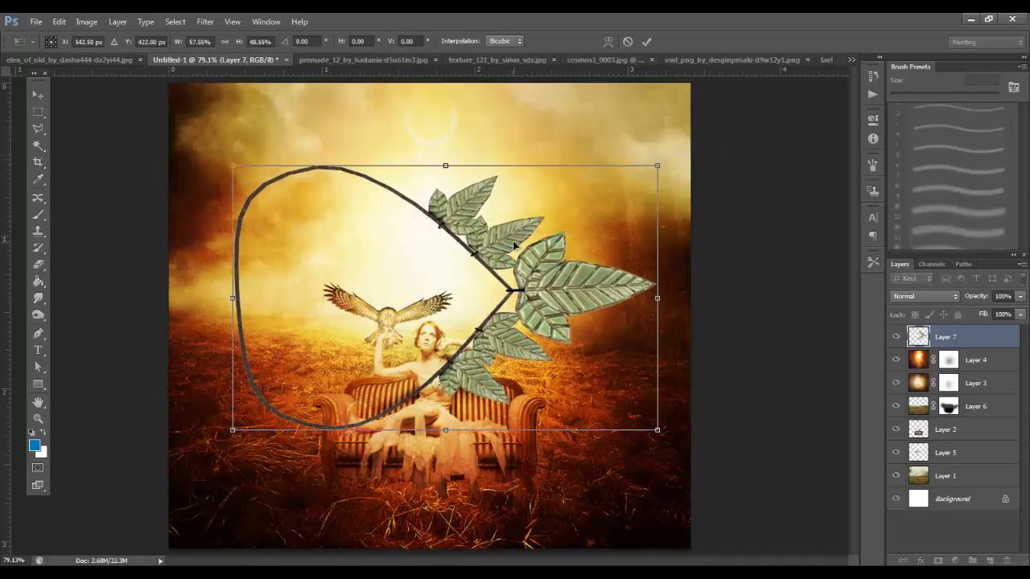
{"action": "left_click_drag", "start_coordinate": [674, 167], "coordinate": [533, 458]}
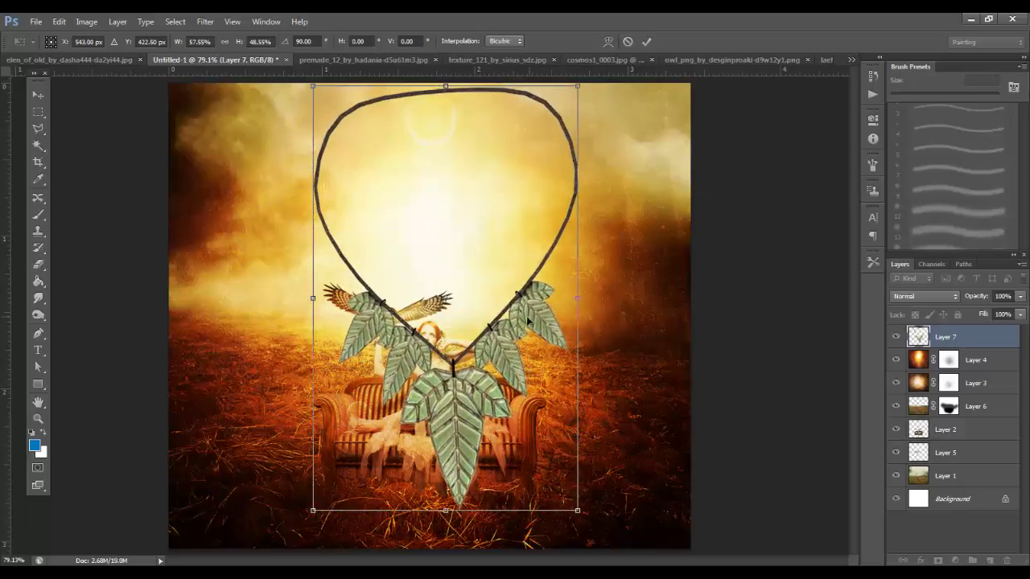
{"action": "left_click_drag", "start_coordinate": [571, 98], "coordinate": [401, 407]}
{"action": "left_click_drag", "start_coordinate": [379, 479], "coordinate": [448, 371]}
Shrink the necklace to about 5.8% width and 7.4% height, tilt it to about 82.6° and fit it around the woman's neck.
{"action": "scroll", "coordinate": [427, 356], "scroll_direction": "up", "scroll_amount": 4}
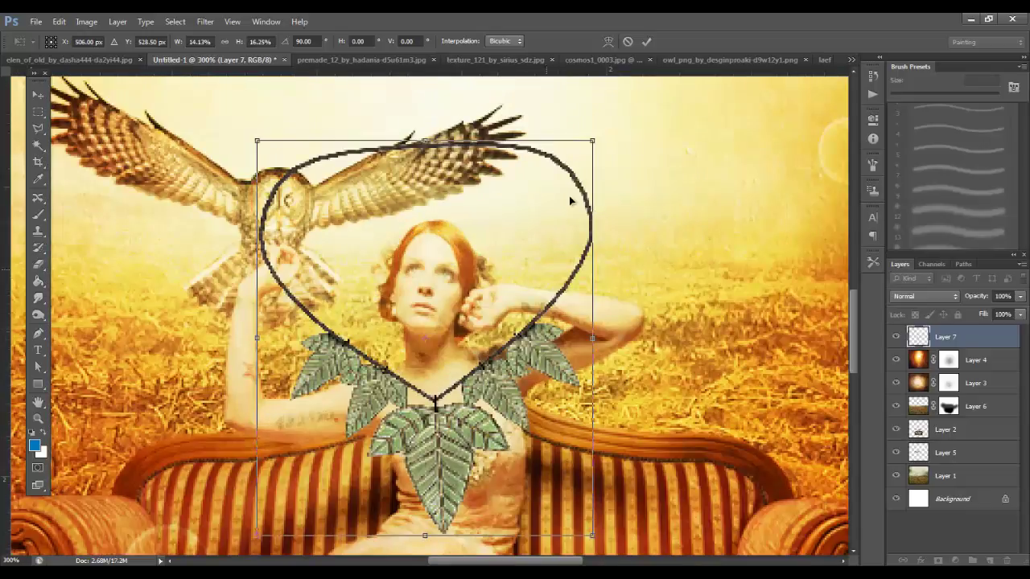
{"action": "left_click_drag", "start_coordinate": [596, 135], "coordinate": [471, 276]}
{"action": "left_click_drag", "start_coordinate": [433, 411], "coordinate": [510, 328]}
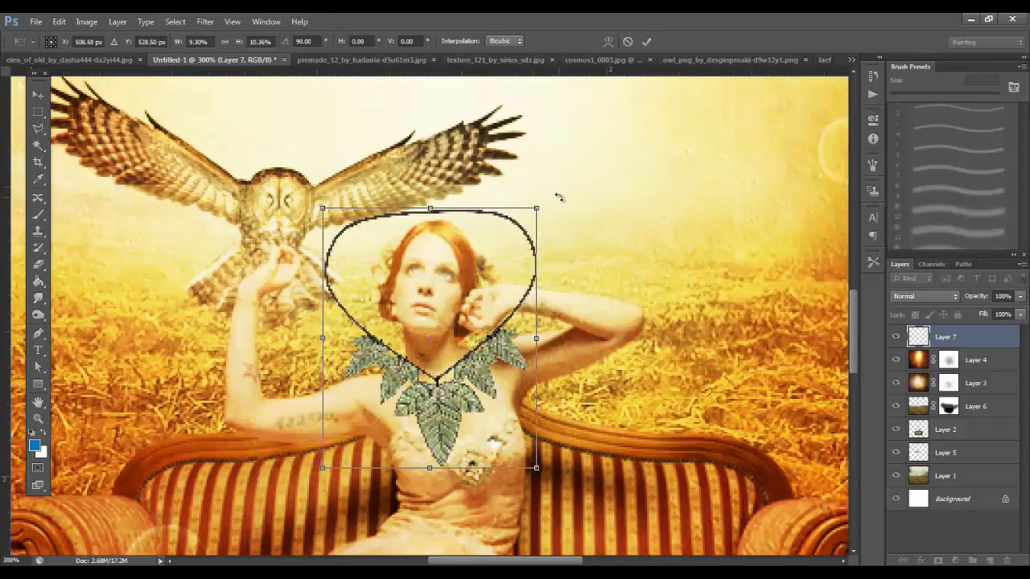
{"action": "left_click_drag", "start_coordinate": [559, 198], "coordinate": [496, 313]}
{"action": "left_click_drag", "start_coordinate": [497, 273], "coordinate": [477, 369]}
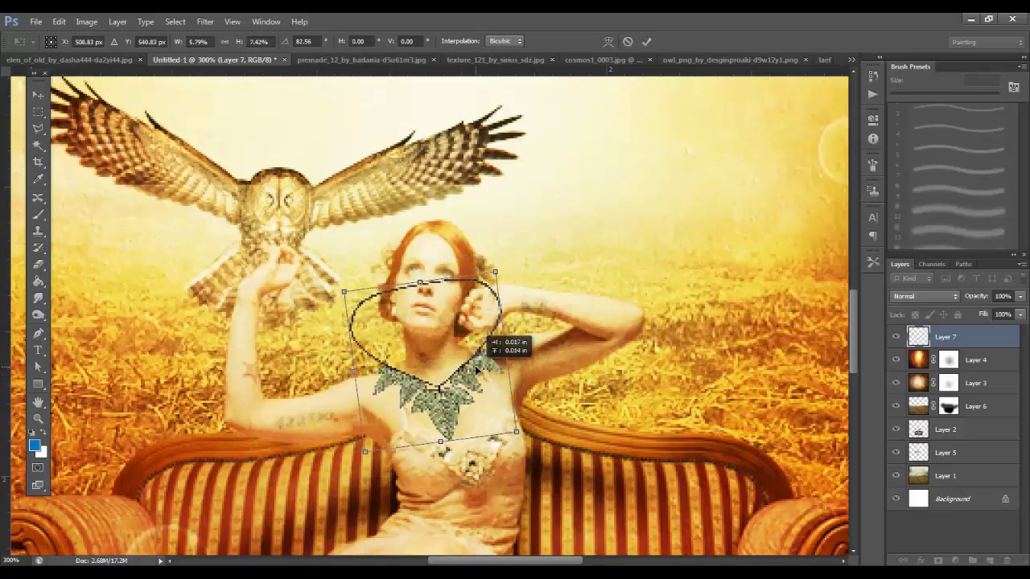
{"action": "left_click", "coordinate": [646, 41]}
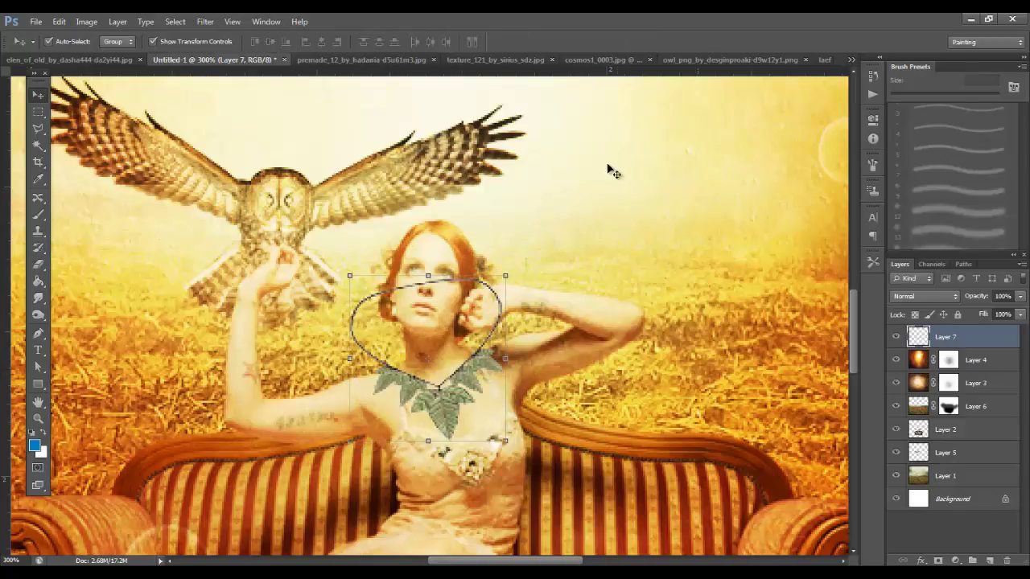
Outline the necklace cord above the neckline with the Polygonal Lasso, cut it to its own layer and delete that layer.
{"action": "left_click", "coordinate": [38, 130]}
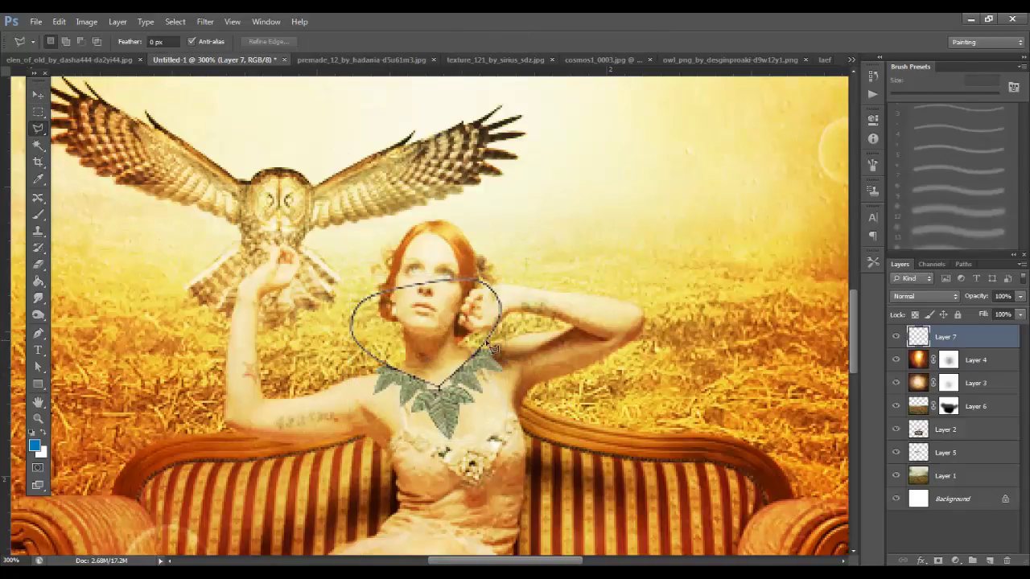
{"action": "left_click", "coordinate": [594, 225]}
{"action": "left_click", "coordinate": [498, 171]}
{"action": "left_click", "coordinate": [277, 233]}
{"action": "left_click", "coordinate": [277, 378]}
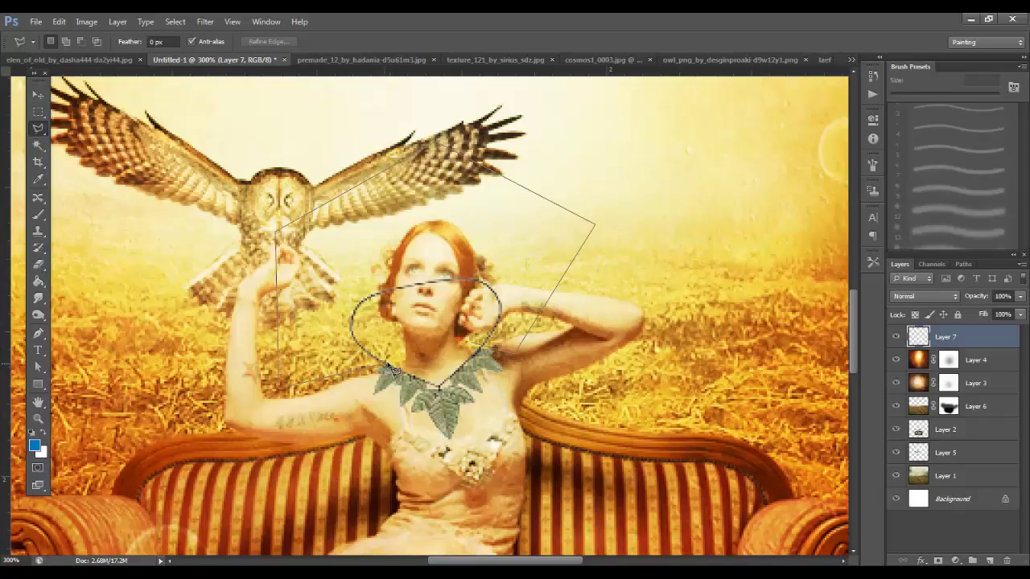
{"action": "double_click", "coordinate": [476, 346]}
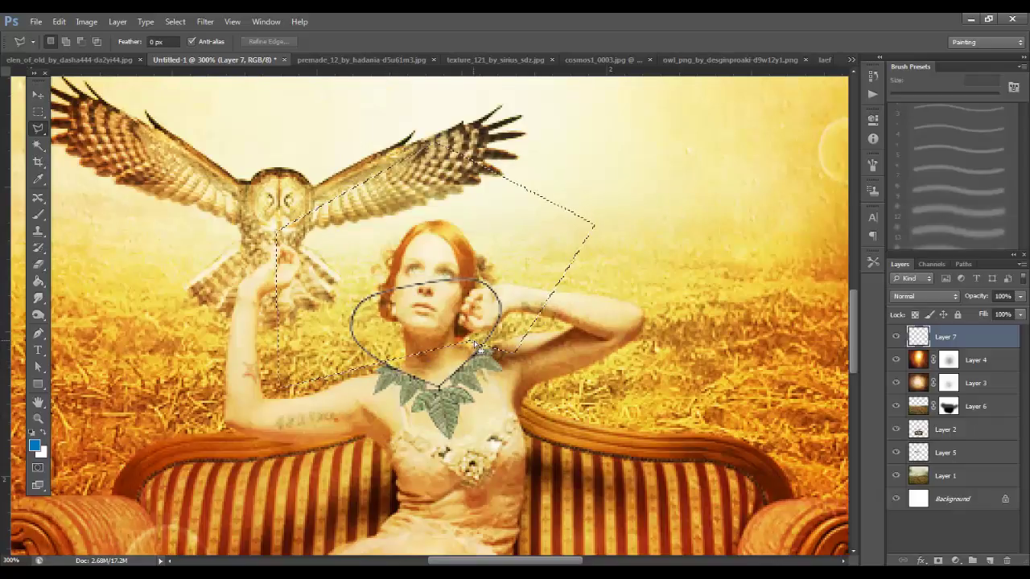
{"action": "left_click", "coordinate": [117, 22]}
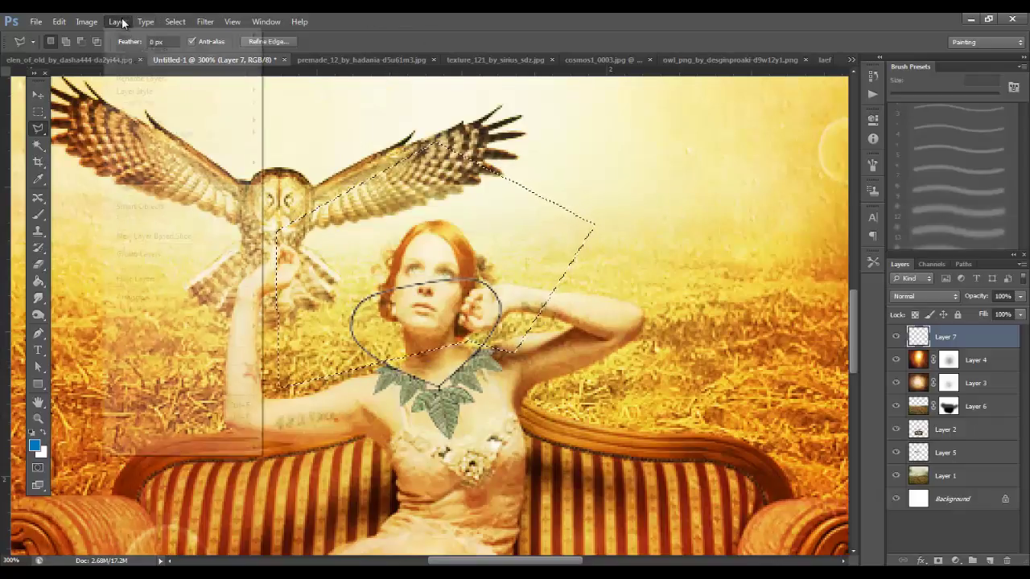
{"action": "mouse_move", "coordinate": [157, 39]}
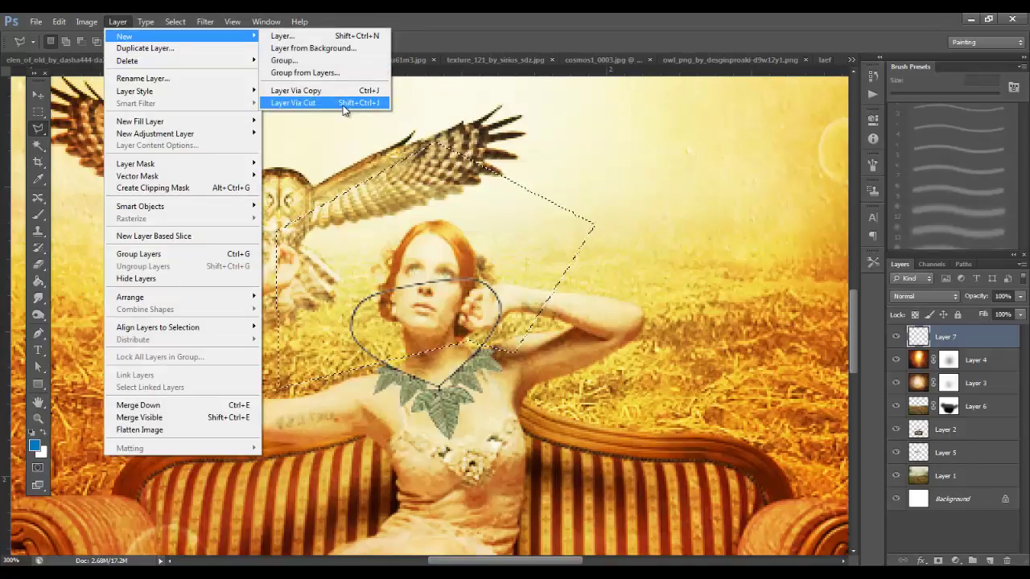
{"action": "left_click", "coordinate": [341, 103]}
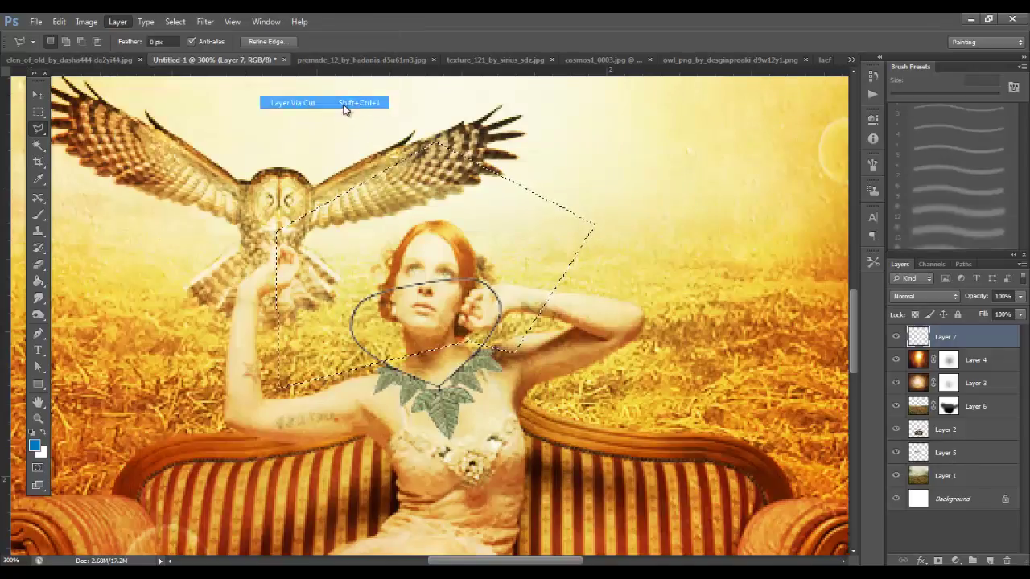
{"action": "left_click", "coordinate": [37, 96]}
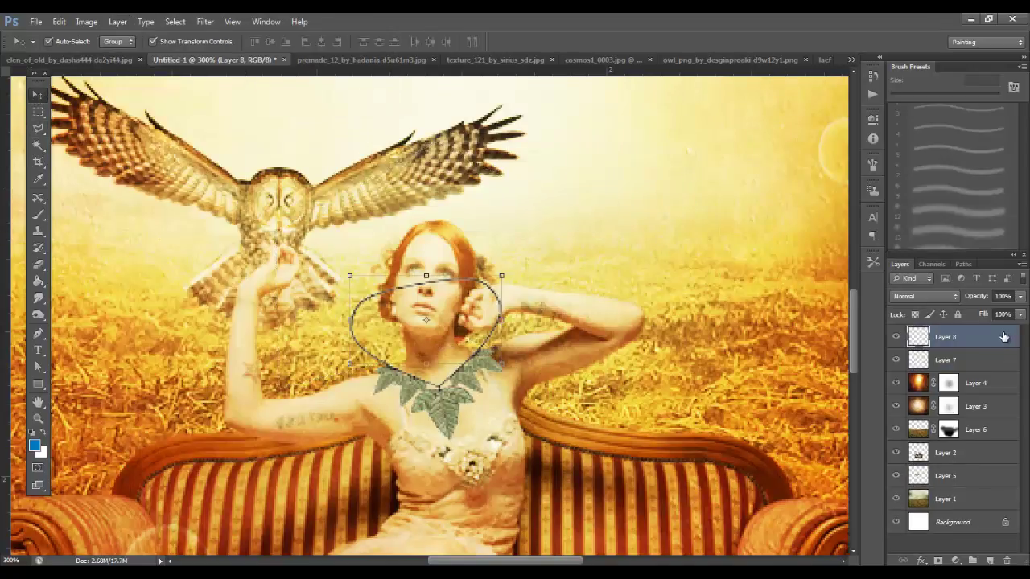
{"action": "left_click_drag", "start_coordinate": [1004, 336], "coordinate": [1007, 561]}
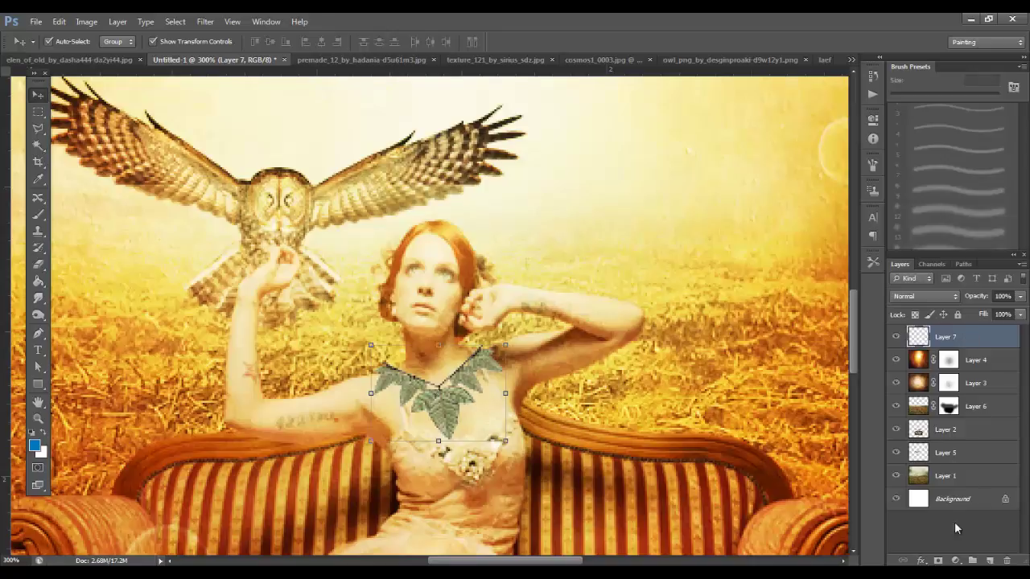
Add a layer mask to the necklace on Layer 7 and ready a black brush reduced to 8 px.
{"action": "left_click", "coordinate": [938, 560]}
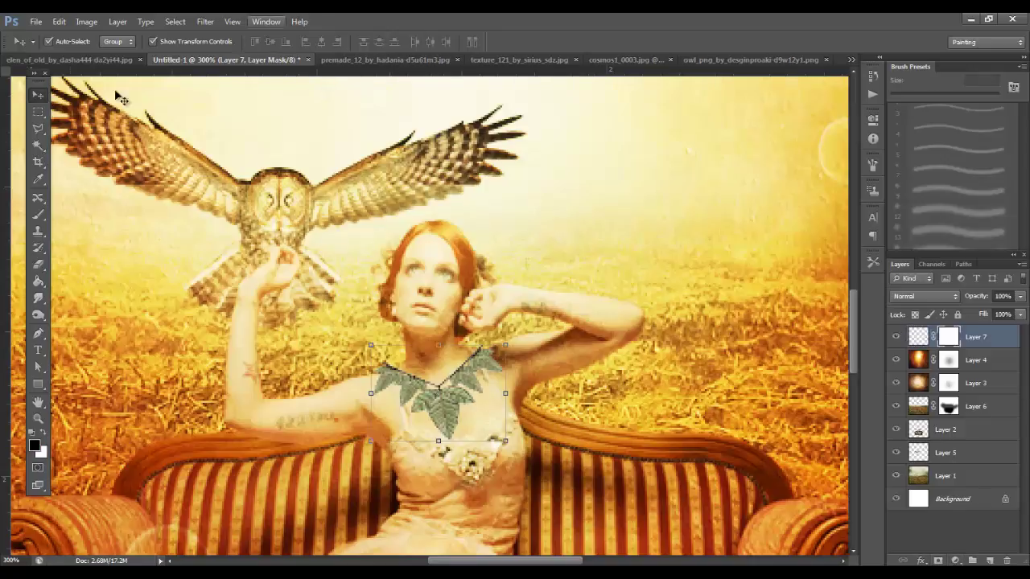
{"action": "left_click", "coordinate": [38, 214]}
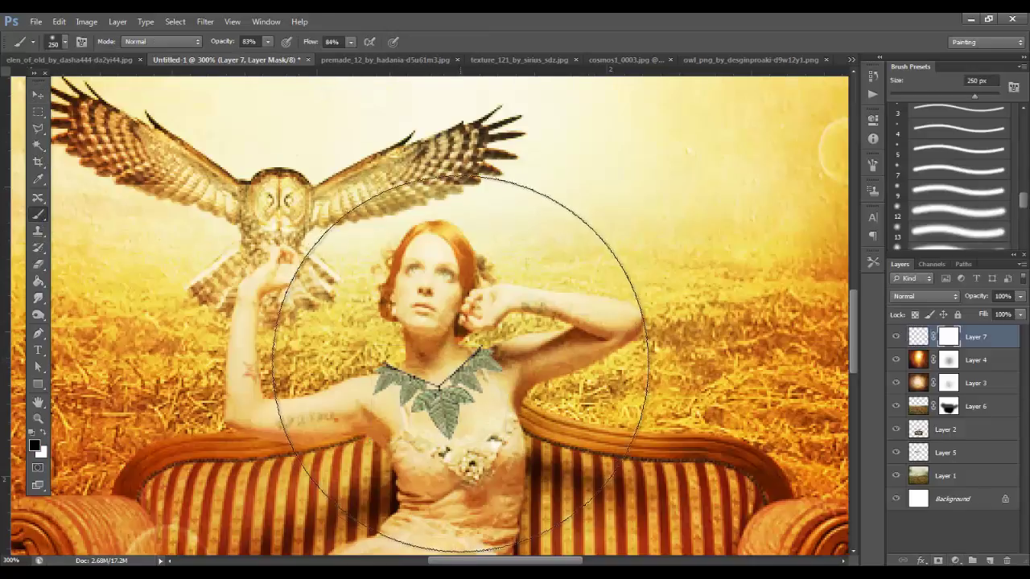
{"action": "key", "text": "bracketleft"}
{"action": "key", "text": "bracketleft"}
{"action": "key", "text": "bracketleft"}
{"action": "key", "text": "bracketleft"}
{"action": "key", "text": "bracketleft"}
{"action": "key", "text": "bracketleft"}
{"action": "key", "text": "bracketleft"}
{"action": "key", "text": "bracketleft"}
{"action": "key", "text": "bracketleft"}
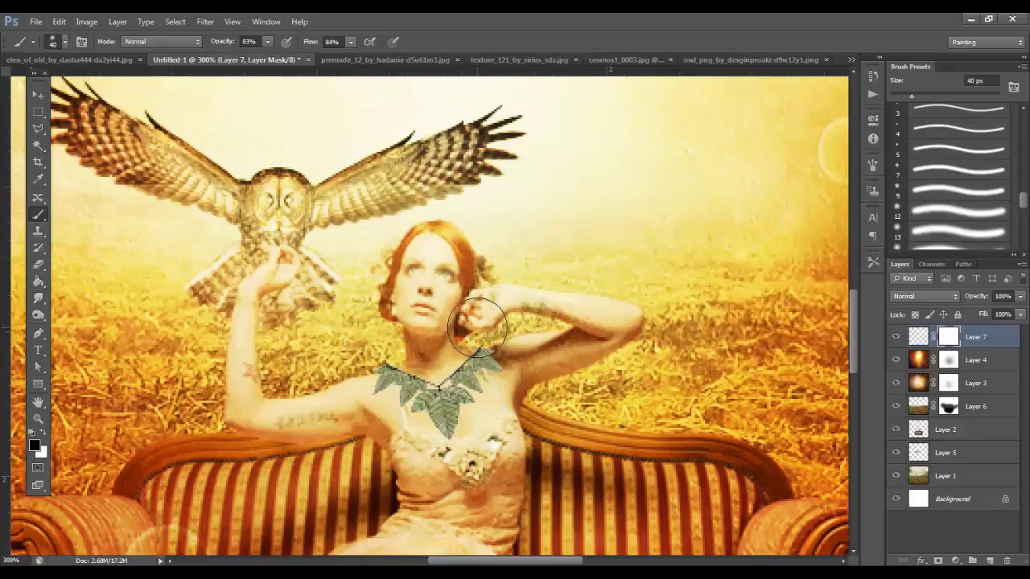
{"action": "key", "text": "bracketleft"}
{"action": "key", "text": "bracketleft"}
{"action": "key", "text": "bracketleft"}
{"action": "key", "text": "bracketleft"}
{"action": "key", "text": "bracketleft"}
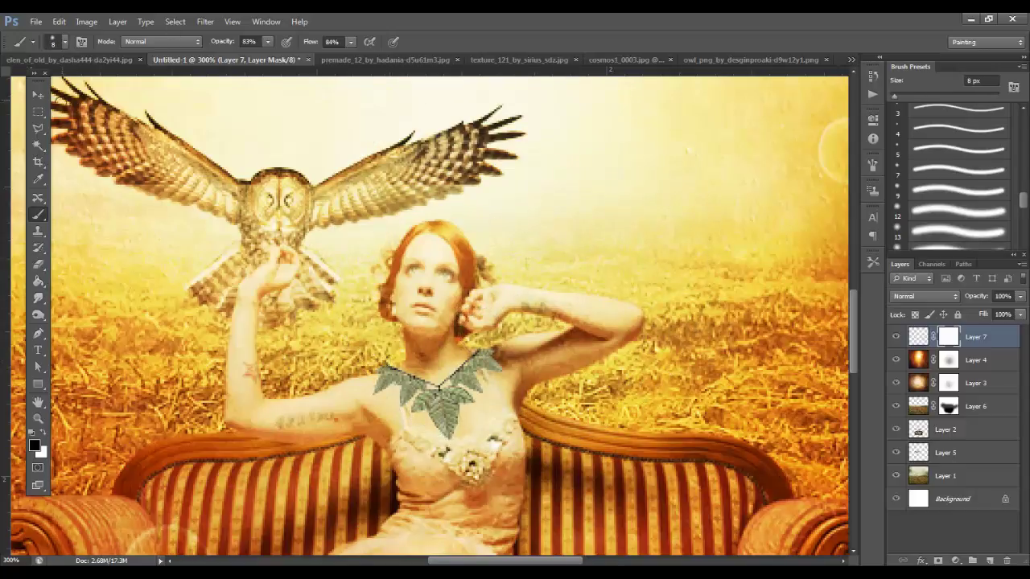
Scale the leaf necklace to 80% around the woman's neckline and fit the whole image in view.
{"action": "key", "text": "ctrl+t"}
{"action": "left_click_drag", "start_coordinate": [508, 341], "coordinate": [467, 381]}
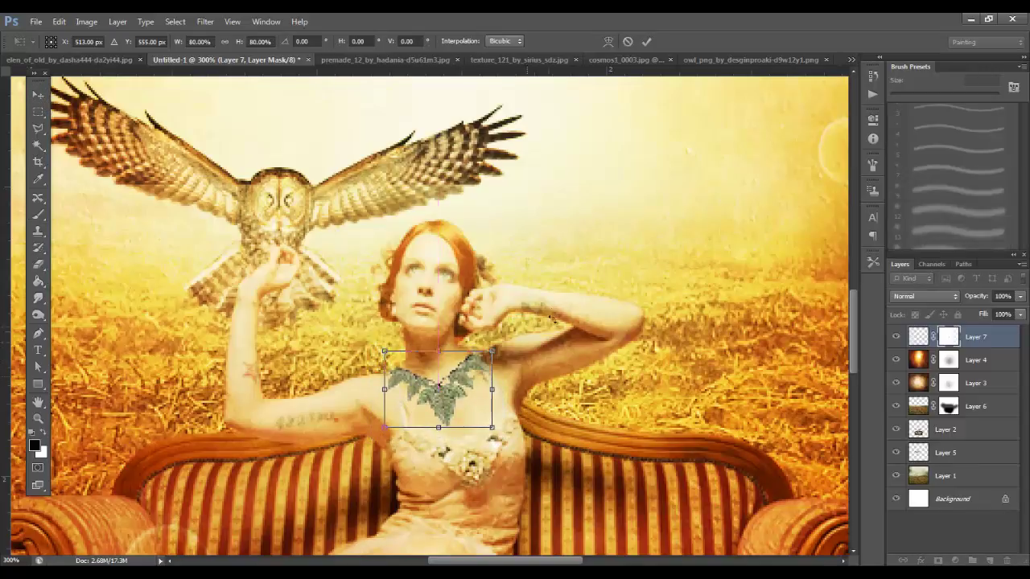
{"action": "left_click", "coordinate": [646, 41]}
{"action": "left_click", "coordinate": [233, 22]}
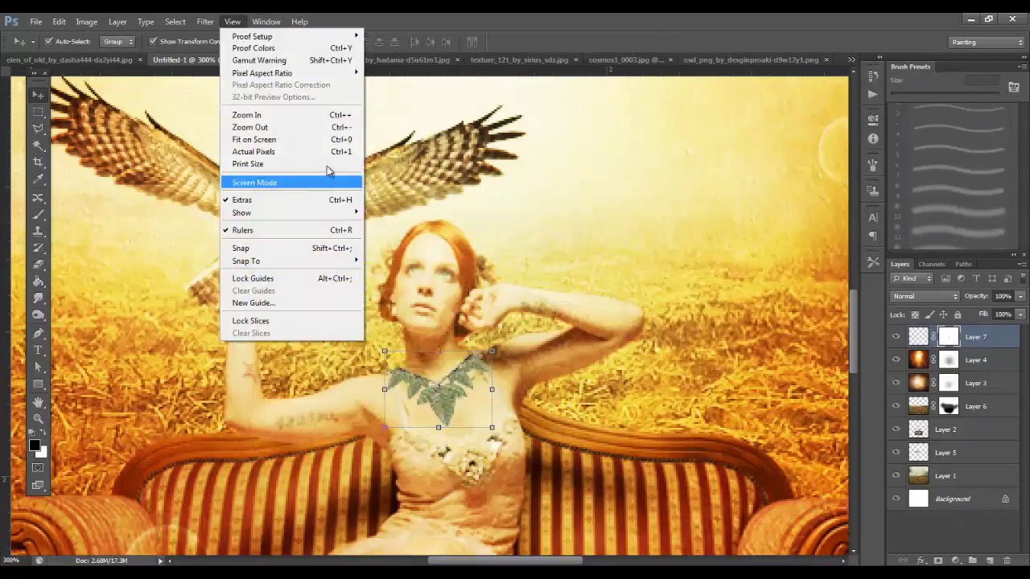
{"action": "left_click", "coordinate": [343, 139]}
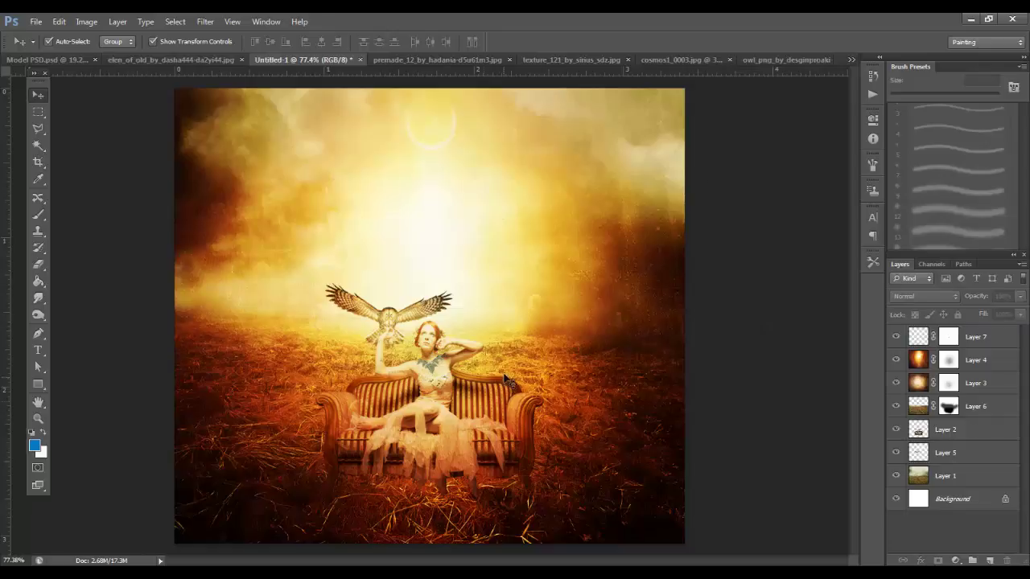
Paint black on Layer 4's mask with a soft 90 px brush over the woman, the sofa and the owl.
{"action": "left_click", "coordinate": [442, 382]}
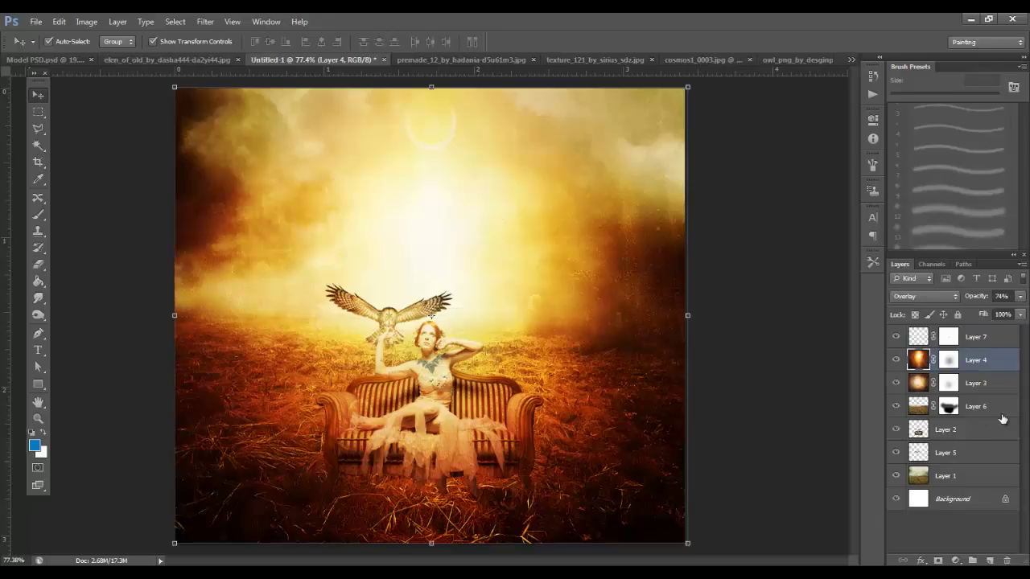
{"action": "left_click", "coordinate": [986, 336]}
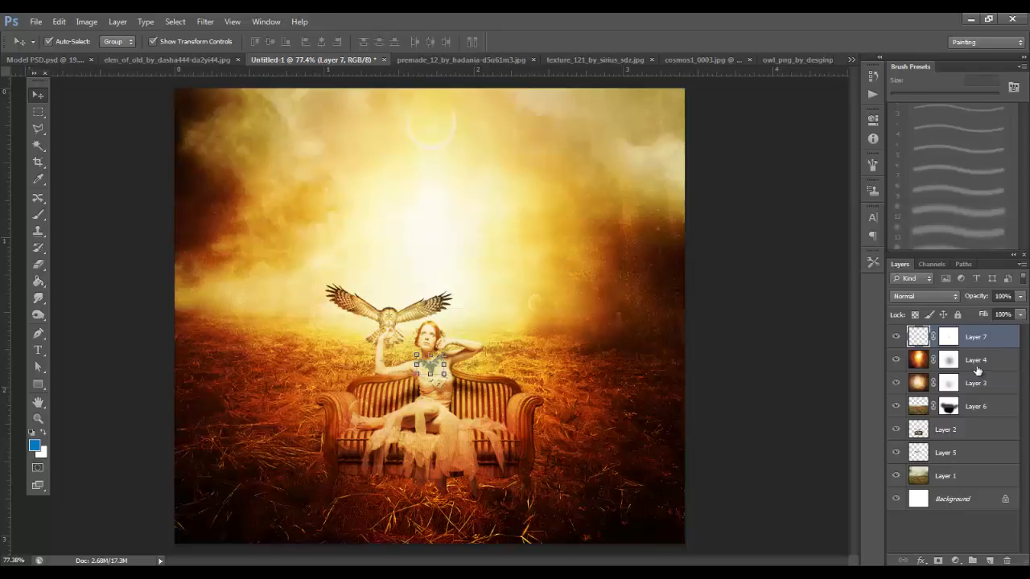
{"action": "left_click", "coordinate": [948, 359]}
{"action": "key", "text": "b"}
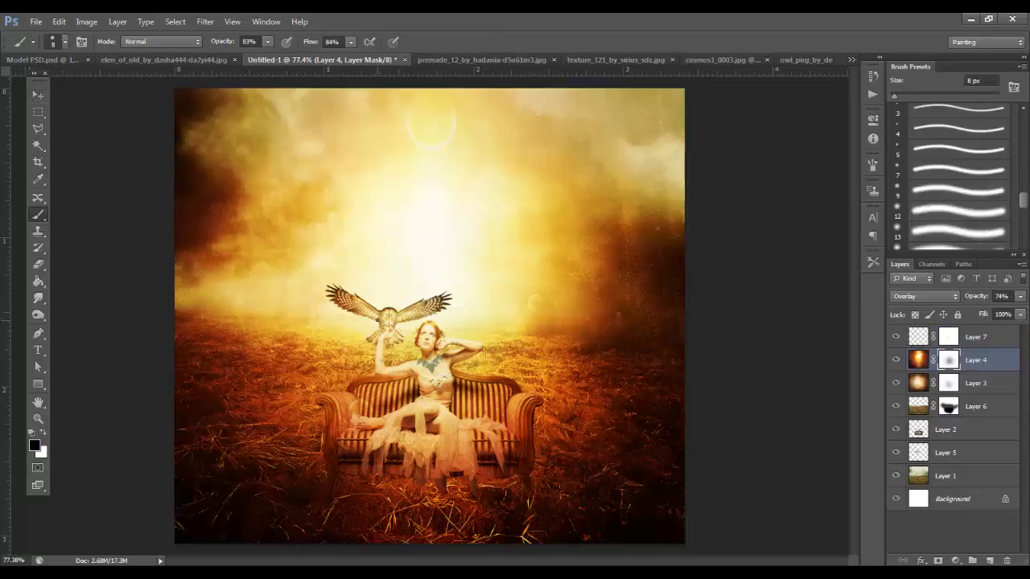
{"action": "mouse_move", "coordinate": [377, 338]}
{"action": "left_mouse_down"}
{"action": "mouse_move", "coordinate": [400, 304]}
{"action": "mouse_move", "coordinate": [433, 299]}
{"action": "mouse_move", "coordinate": [349, 293]}
{"action": "mouse_move", "coordinate": [378, 314]}
{"action": "mouse_move", "coordinate": [391, 364]}
{"action": "mouse_move", "coordinate": [419, 375]}
{"action": "mouse_move", "coordinate": [434, 354]}
{"action": "mouse_move", "coordinate": [425, 329]}
{"action": "mouse_move", "coordinate": [452, 360]}
{"action": "left_mouse_up"}
{"action": "mouse_move", "coordinate": [379, 433]}
{"action": "left_mouse_down"}
{"action": "mouse_move", "coordinate": [428, 416]}
{"action": "mouse_move", "coordinate": [454, 382]}
{"action": "mouse_move", "coordinate": [419, 428]}
{"action": "mouse_move", "coordinate": [374, 428]}
{"action": "mouse_move", "coordinate": [388, 419]}
{"action": "mouse_move", "coordinate": [480, 424]}
{"action": "mouse_move", "coordinate": [445, 408]}
{"action": "mouse_move", "coordinate": [441, 391]}
{"action": "mouse_move", "coordinate": [409, 408]}
{"action": "mouse_move", "coordinate": [420, 360]}
{"action": "mouse_move", "coordinate": [444, 399]}
{"action": "mouse_move", "coordinate": [501, 391]}
{"action": "mouse_move", "coordinate": [485, 373]}
{"action": "mouse_move", "coordinate": [444, 374]}
{"action": "mouse_move", "coordinate": [456, 407]}
{"action": "left_mouse_up"}
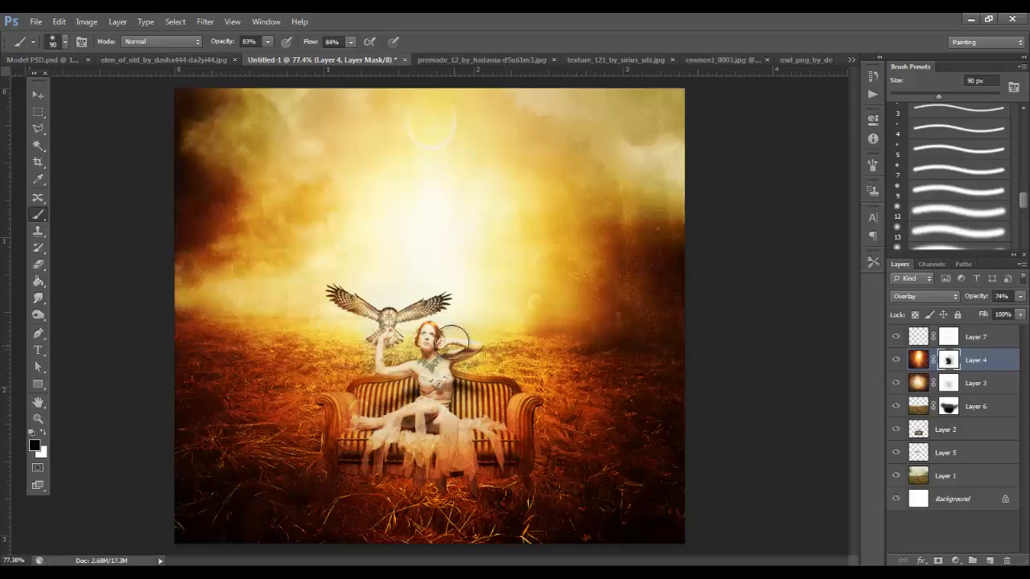
{"action": "mouse_move", "coordinate": [448, 330]}
{"action": "left_mouse_down"}
{"action": "mouse_move", "coordinate": [424, 346]}
{"action": "mouse_move", "coordinate": [443, 335]}
{"action": "mouse_move", "coordinate": [463, 348]}
{"action": "mouse_move", "coordinate": [378, 359]}
{"action": "mouse_move", "coordinate": [392, 372]}
{"action": "mouse_move", "coordinate": [341, 417]}
{"action": "mouse_move", "coordinate": [330, 374]}
{"action": "mouse_move", "coordinate": [462, 339]}
{"action": "mouse_move", "coordinate": [354, 303]}
{"action": "left_mouse_up"}
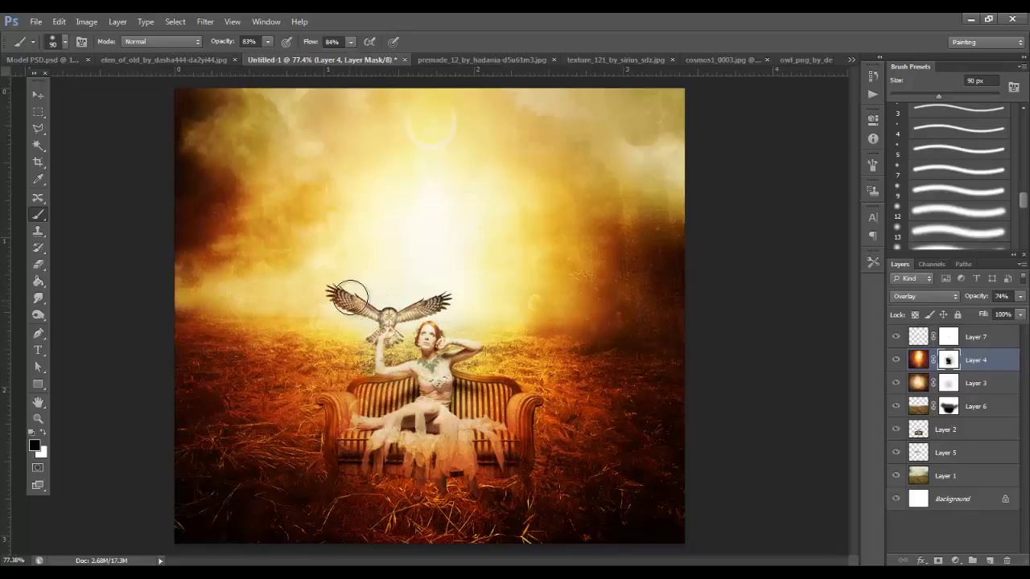
Add a Color Balance adjustment above Layer 7 with midtones at +40 red and +22 green.
{"action": "key", "text": "v"}
{"action": "key", "text": "alt+bracketright"}
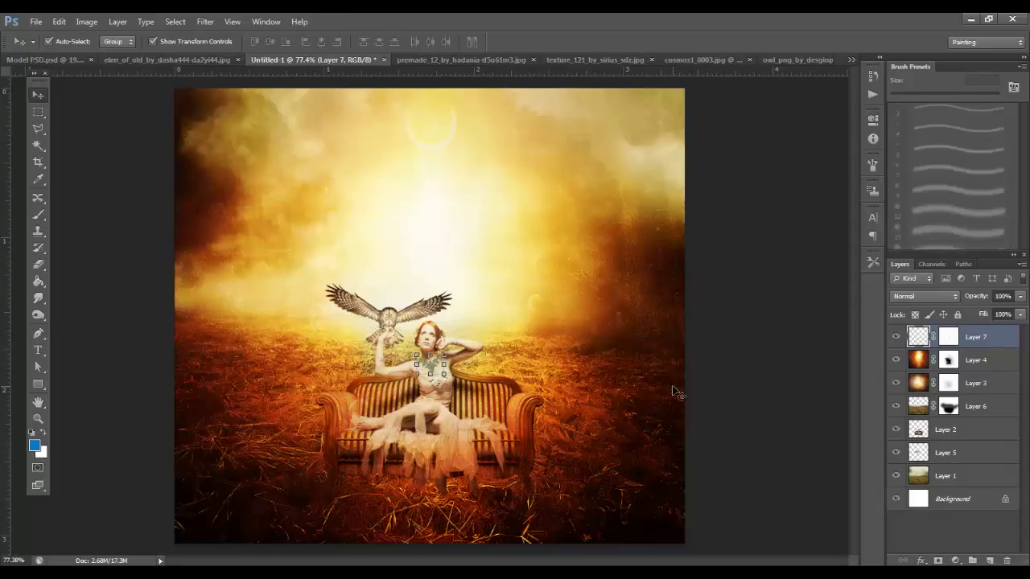
{"action": "left_click", "coordinate": [955, 562]}
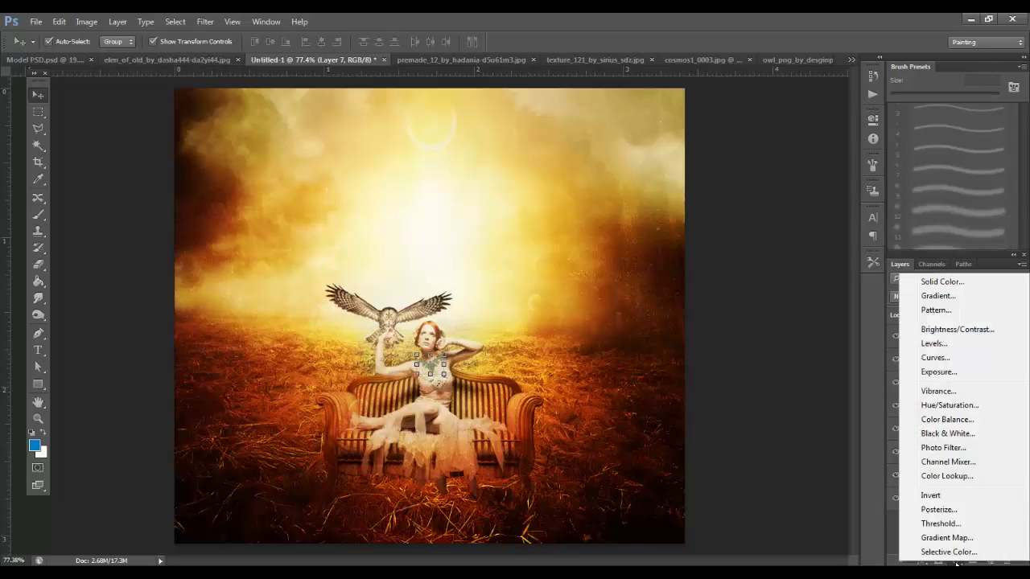
{"action": "left_click", "coordinate": [946, 419]}
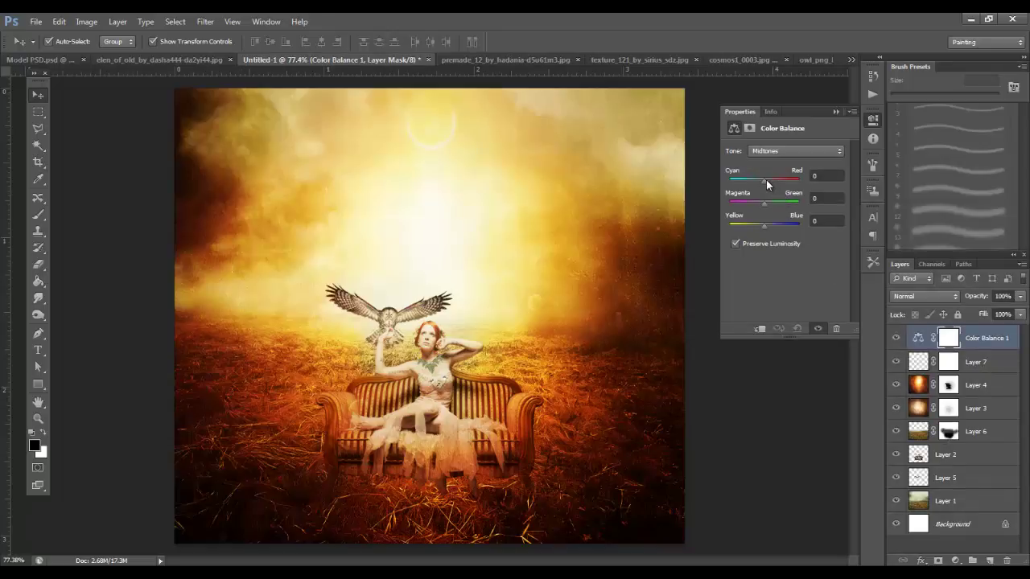
{"action": "left_click_drag", "start_coordinate": [765, 180], "coordinate": [774, 201]}
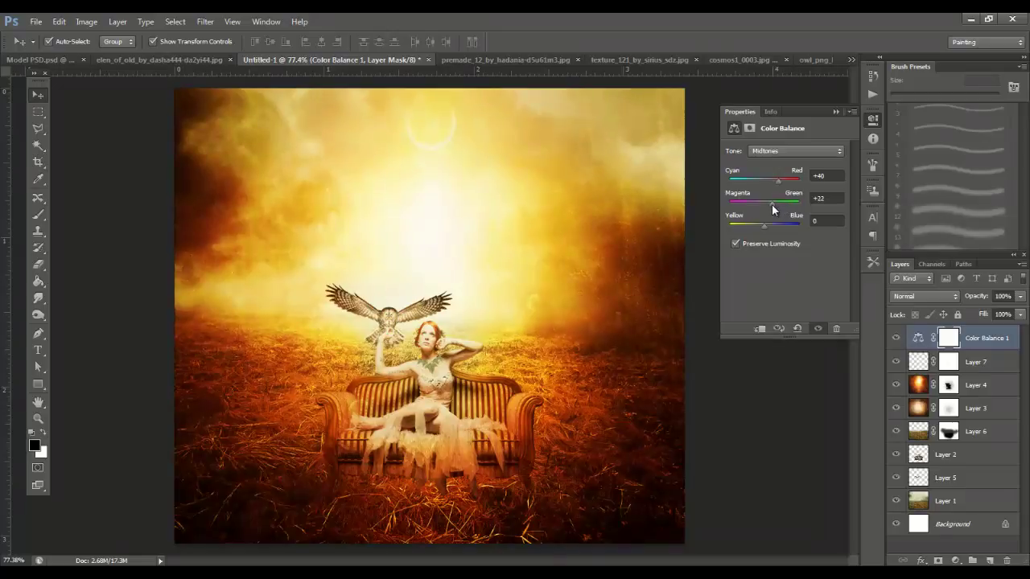
{"action": "left_click", "coordinate": [833, 111]}
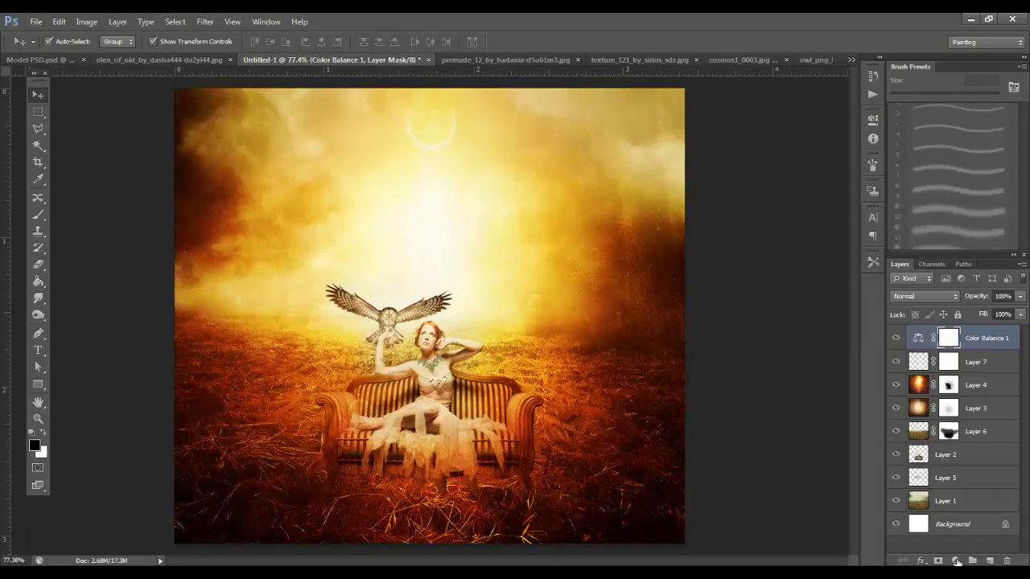
Add a Gradient Fill layer using Color to Transparent and recolour its opaque starting stop from blue to orange-brown.
{"action": "left_click", "coordinate": [956, 561]}
{"action": "left_click", "coordinate": [938, 293]}
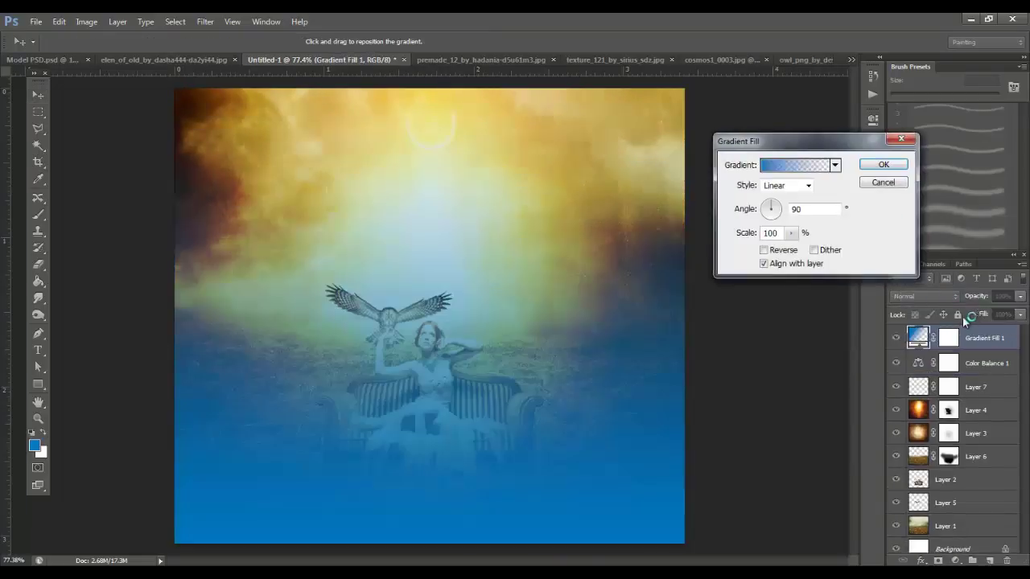
{"action": "left_click", "coordinate": [789, 169]}
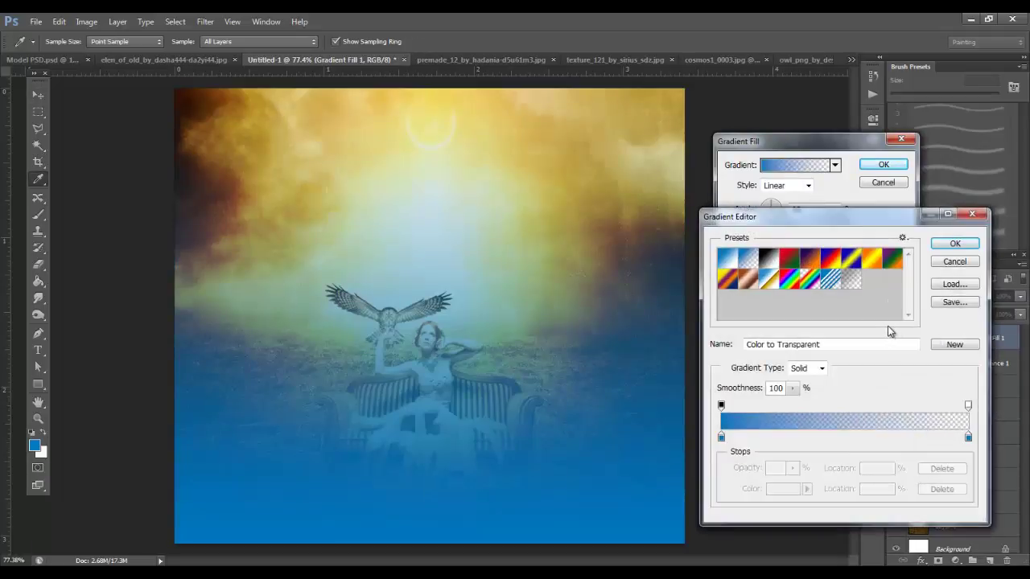
{"action": "left_click", "coordinate": [722, 437]}
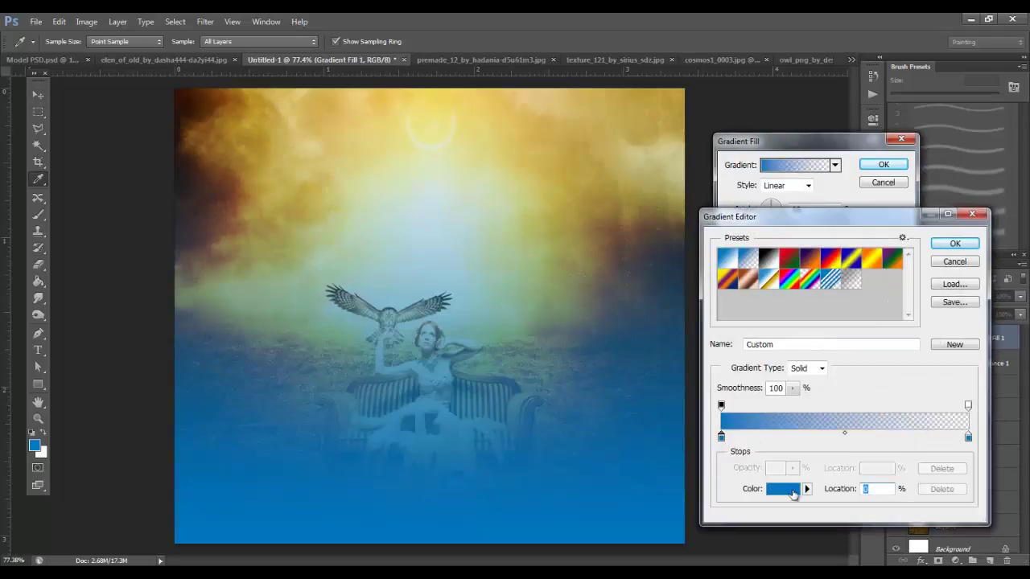
{"action": "left_click", "coordinate": [793, 494]}
{"action": "left_click", "coordinate": [769, 391]}
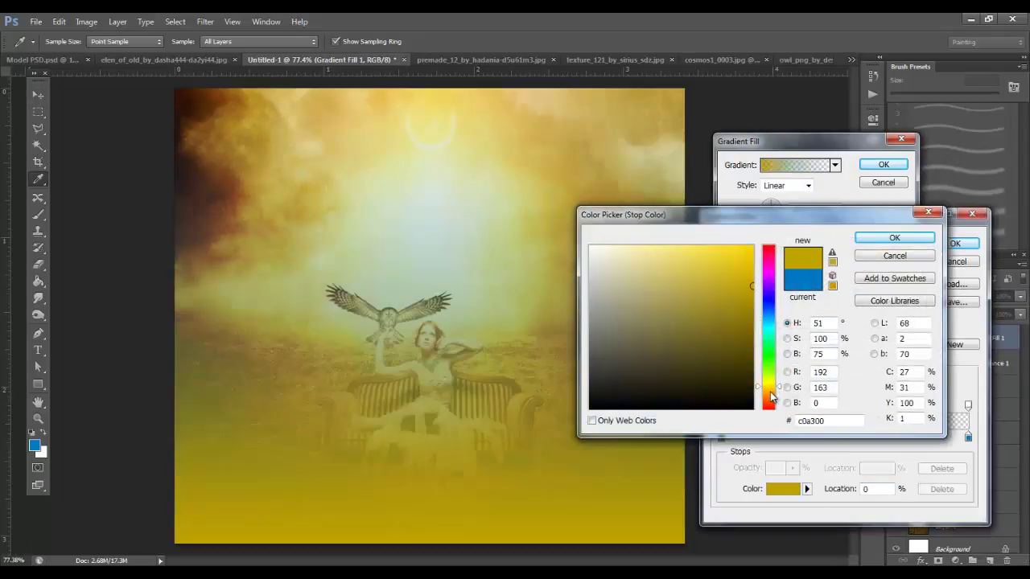
{"action": "left_click_drag", "start_coordinate": [770, 396], "coordinate": [770, 394]}
{"action": "left_click", "coordinate": [745, 321]}
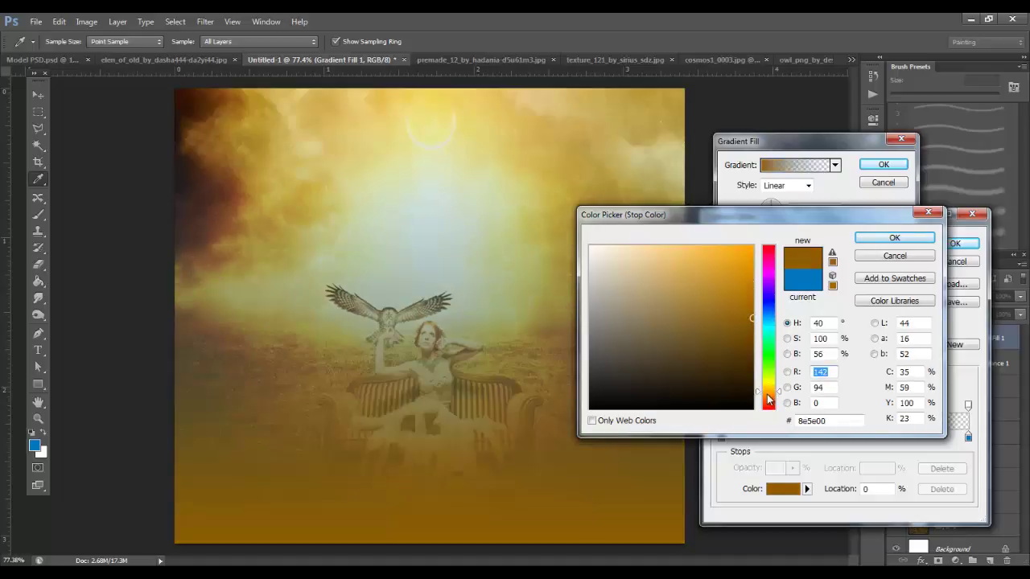
{"action": "left_click_drag", "start_coordinate": [748, 321], "coordinate": [787, 299]}
{"action": "left_click", "coordinate": [893, 238]}
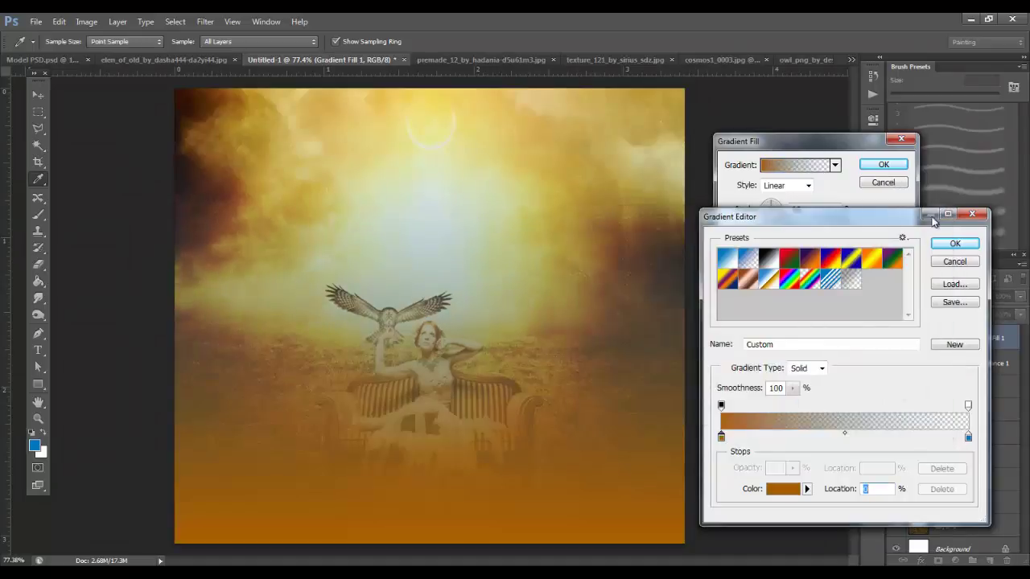
{"action": "left_click", "coordinate": [954, 243]}
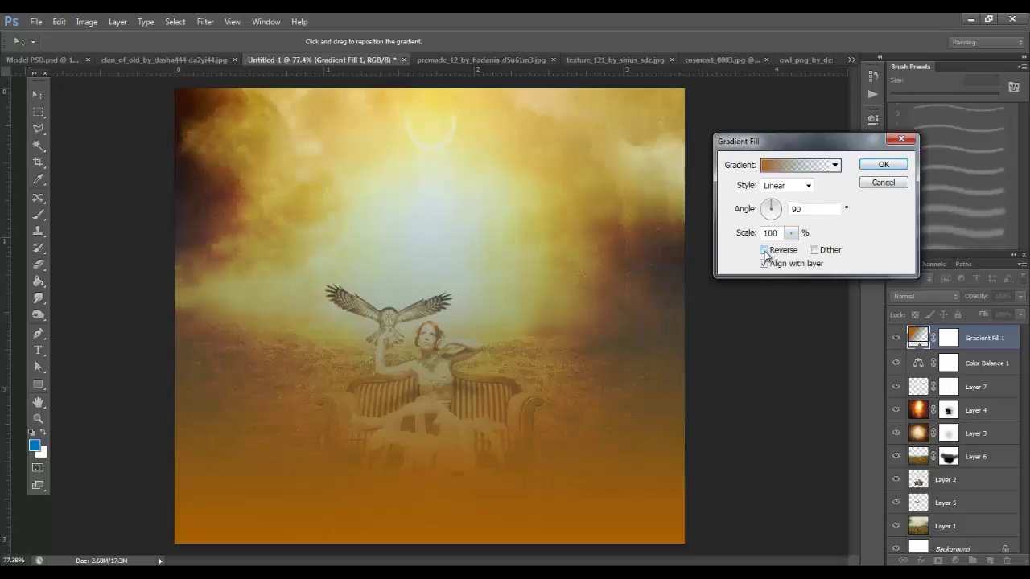
Reverse the gradient fill, make it Radial with a 2.66° angle, and scale it to about 209%.
{"action": "left_click", "coordinate": [764, 250]}
{"action": "left_click", "coordinate": [787, 186]}
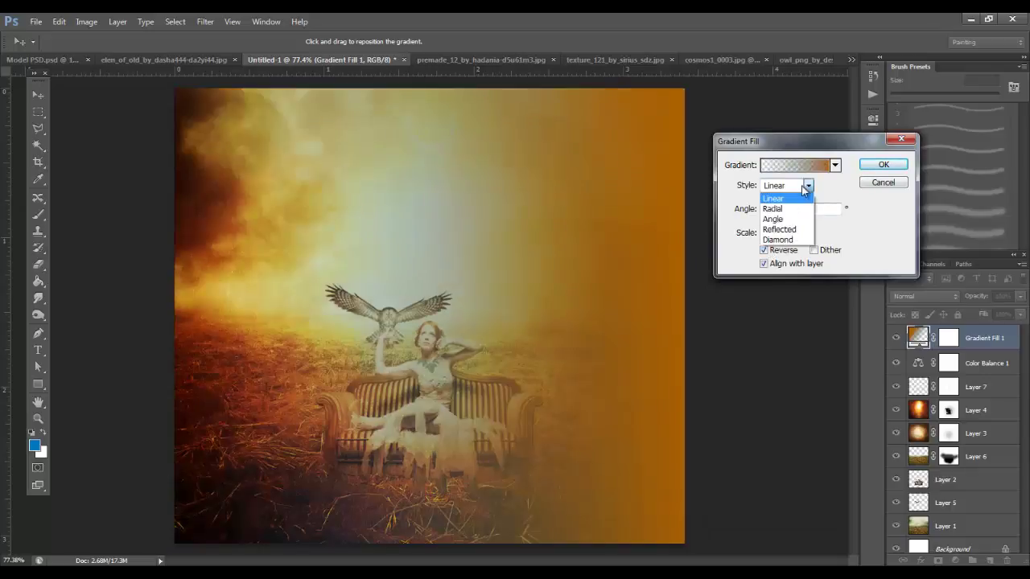
{"action": "left_click", "coordinate": [776, 206]}
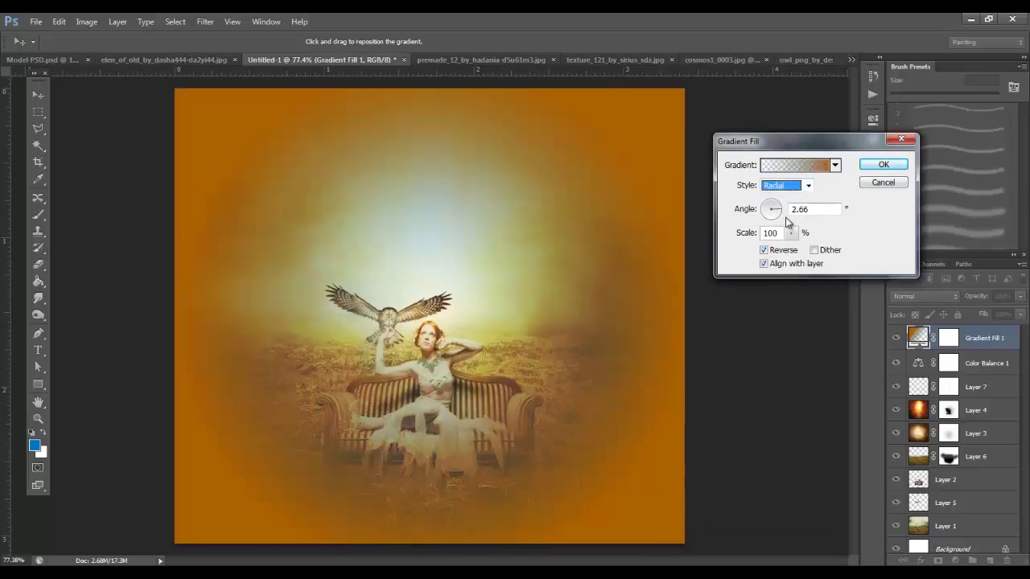
{"action": "left_click", "coordinate": [792, 232]}
{"action": "left_click_drag", "start_coordinate": [815, 250], "coordinate": [798, 248]}
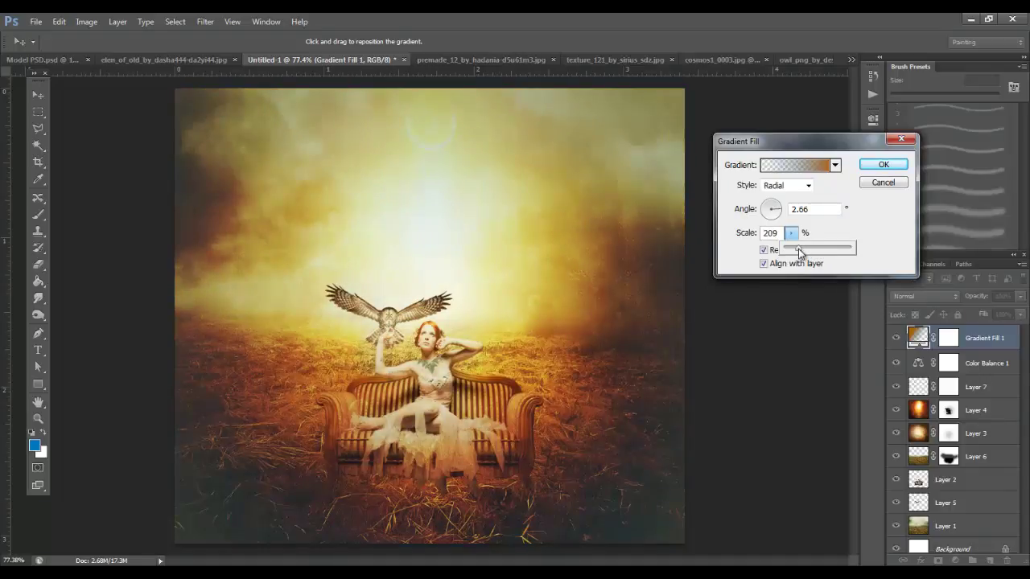
{"action": "left_click", "coordinate": [883, 165]}
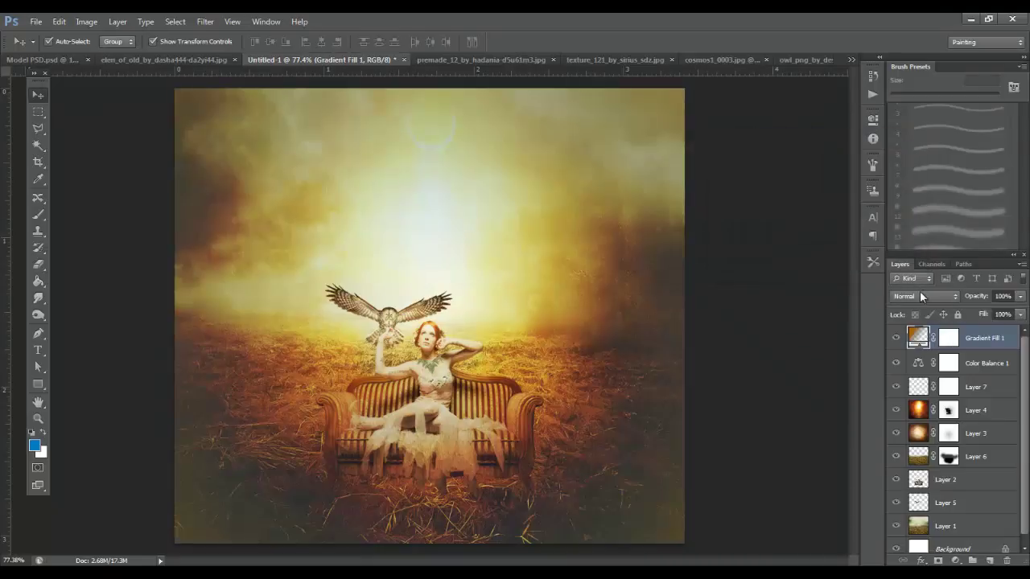
Set the Gradient Fill 1 layer's blend mode to Overlay and deselect the layer.
{"action": "left_click", "coordinate": [920, 293]}
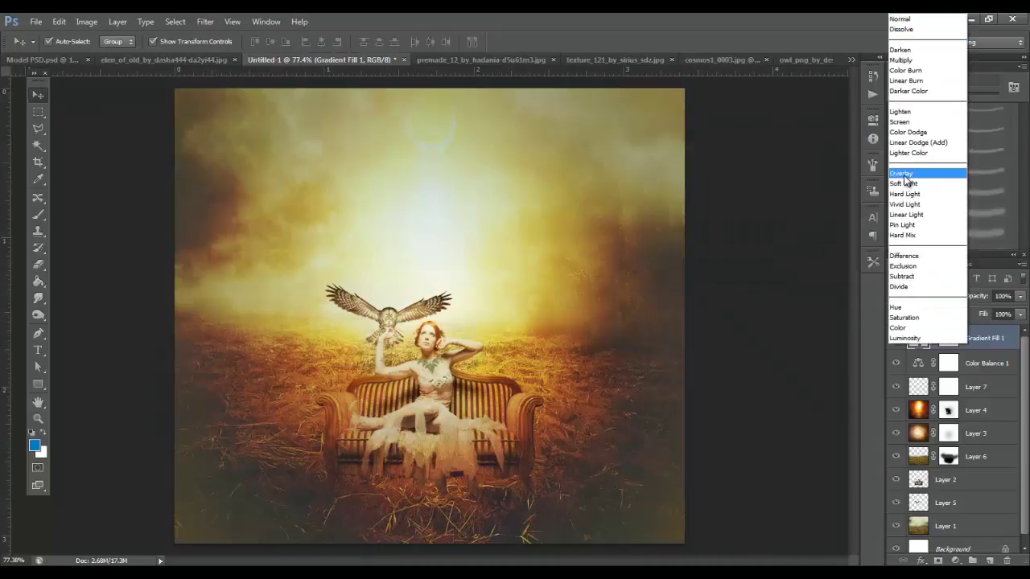
{"action": "left_click", "coordinate": [892, 191]}
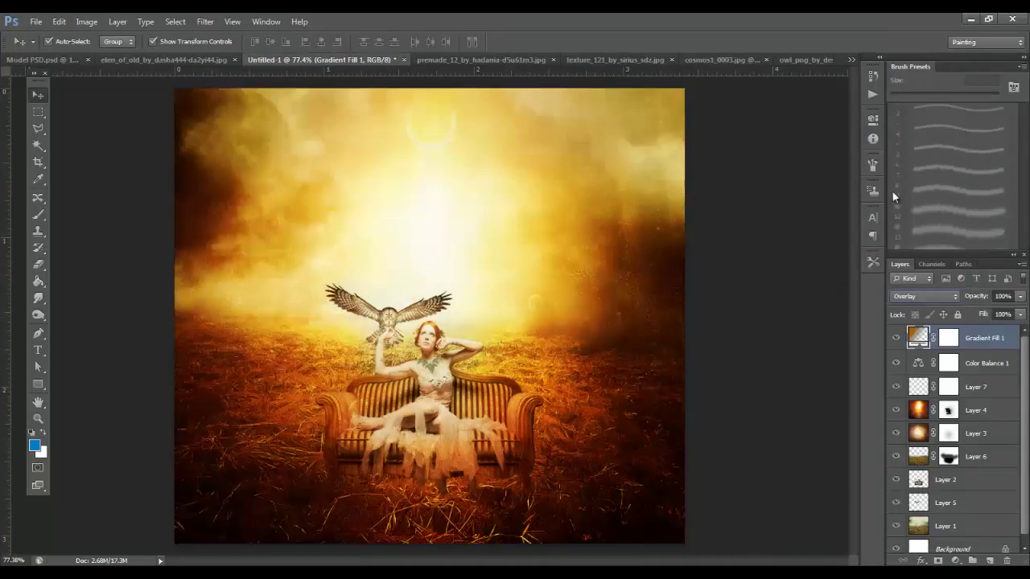
{"action": "left_click", "coordinate": [789, 257]}
{"action": "scroll", "coordinate": [1013, 386], "scroll_direction": "down", "scroll_amount": 1}
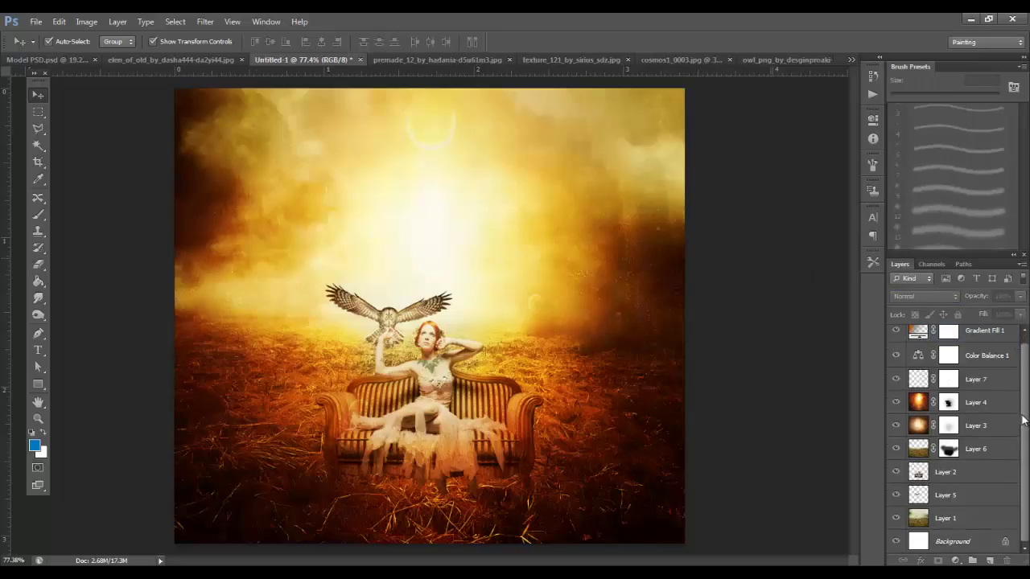
{"action": "scroll", "coordinate": [1020, 337], "scroll_direction": "up", "scroll_amount": 1}
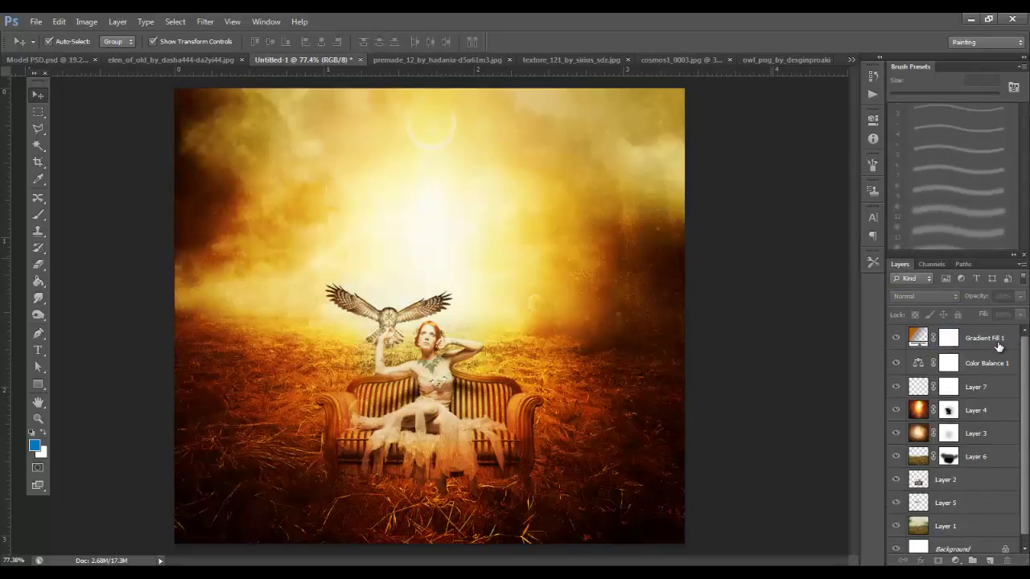